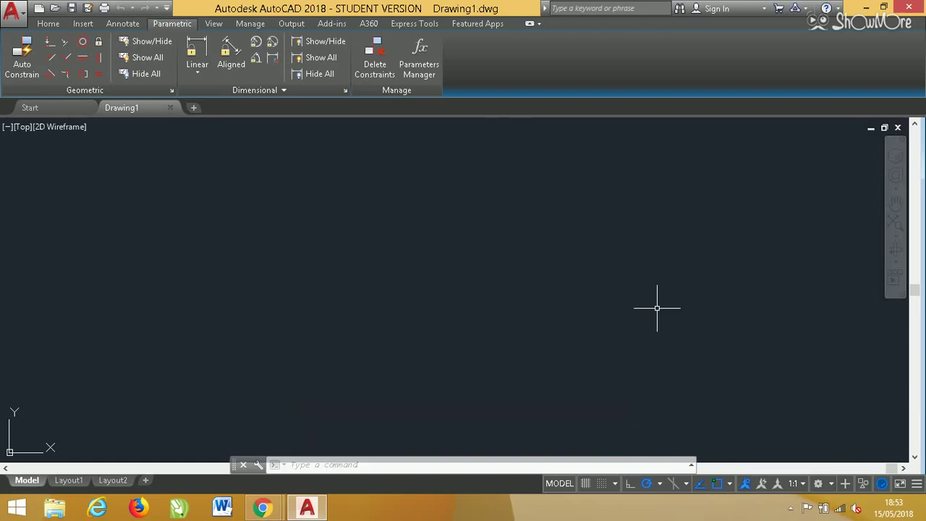
Step: Switch the ribbon to the Home tab to reach the Polyline drawing tool
{"action": "left_click", "coordinate": [47, 25]}
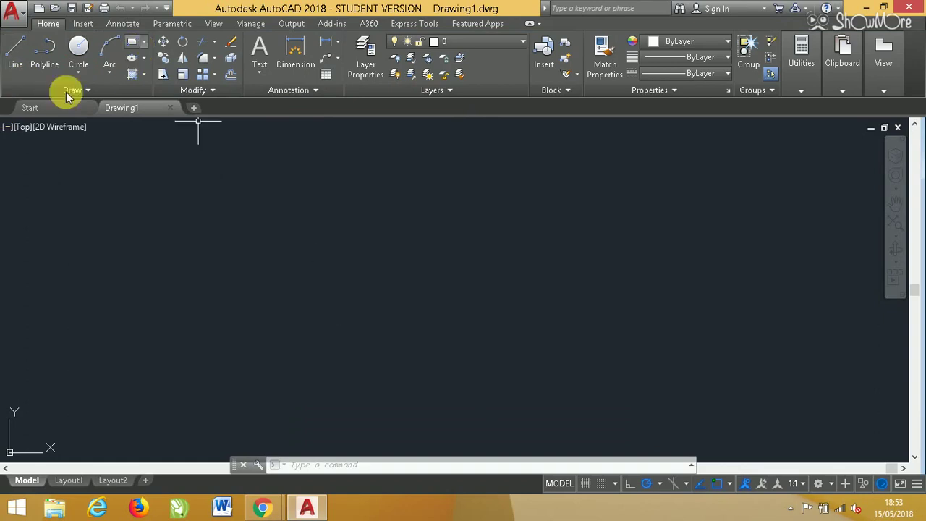
Step: Draw an open six-segment zigzag polyline ending in a short vertical segment, then fit it in view
{"action": "left_click", "coordinate": [58, 54]}
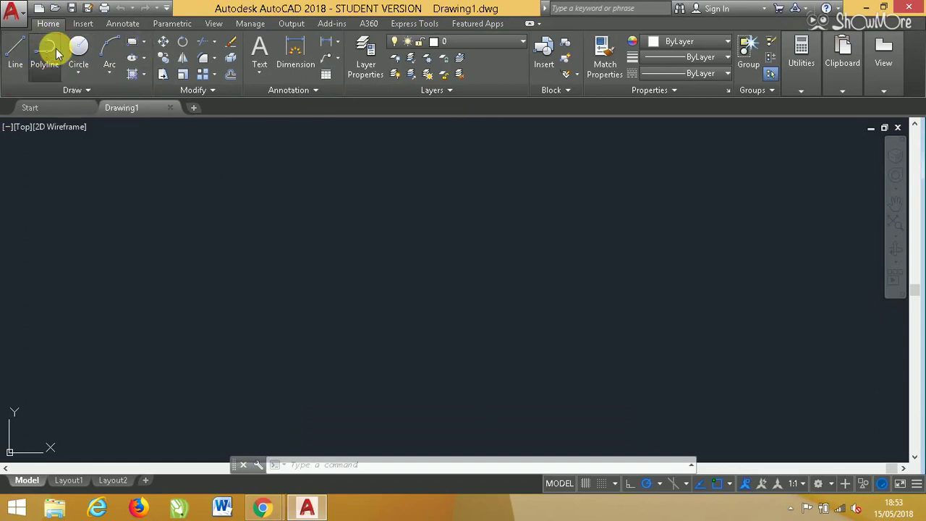
{"action": "left_click", "coordinate": [229, 324]}
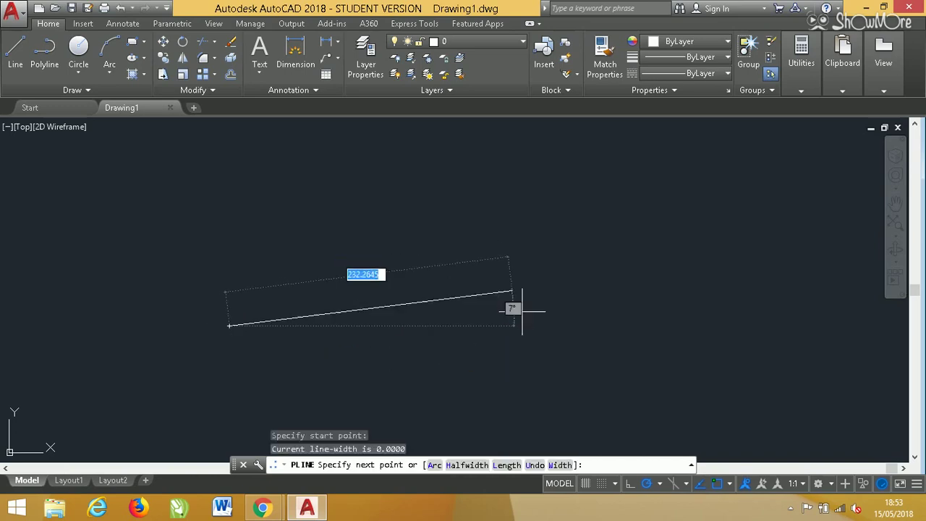
{"action": "left_click", "coordinate": [498, 201]}
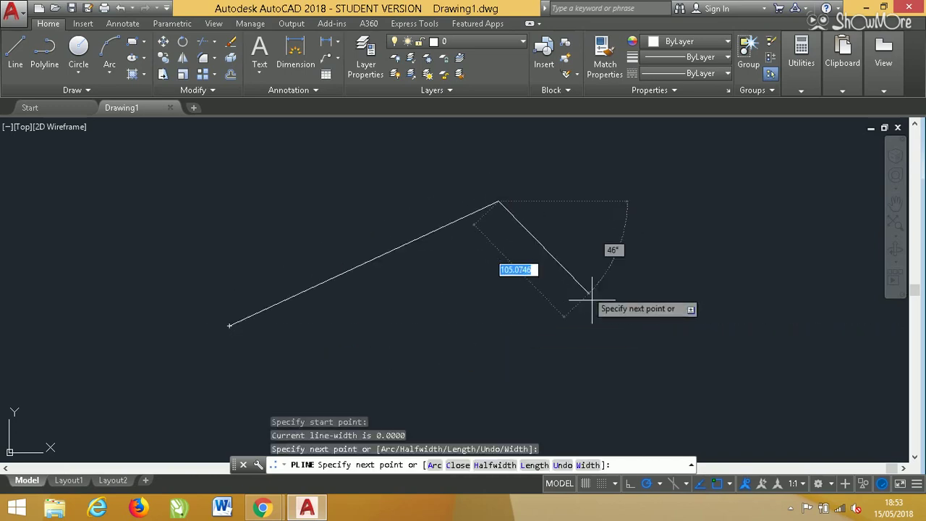
{"action": "left_click", "coordinate": [610, 319]}
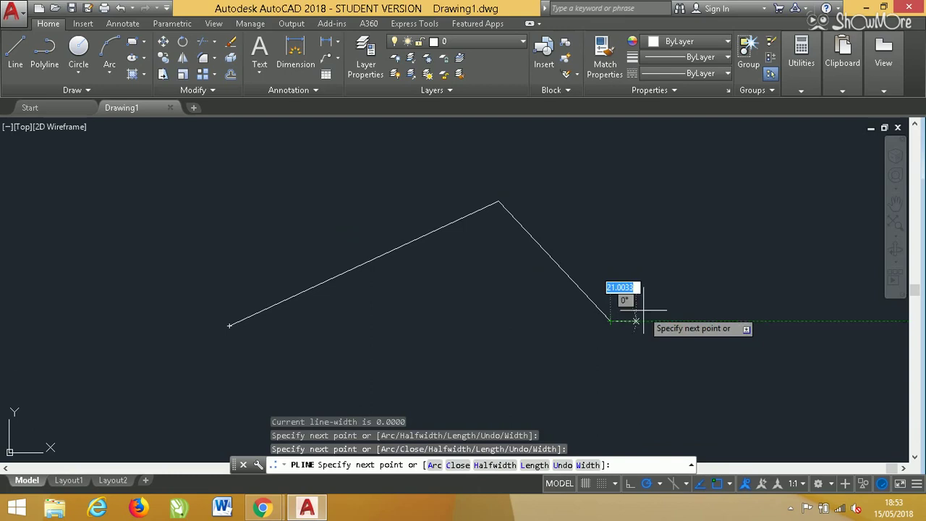
{"action": "left_click", "coordinate": [710, 204]}
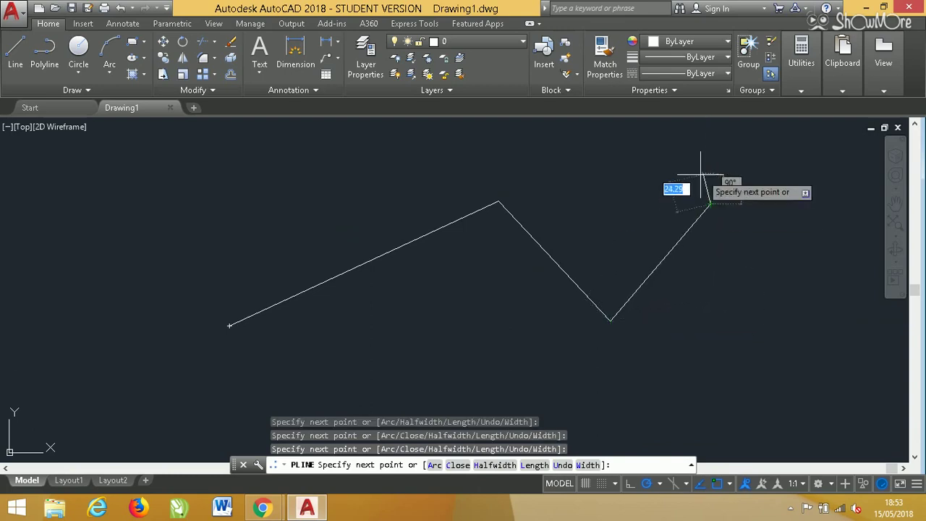
{"action": "scroll", "coordinate": [700, 175], "scroll_direction": "down", "scroll_amount": 2}
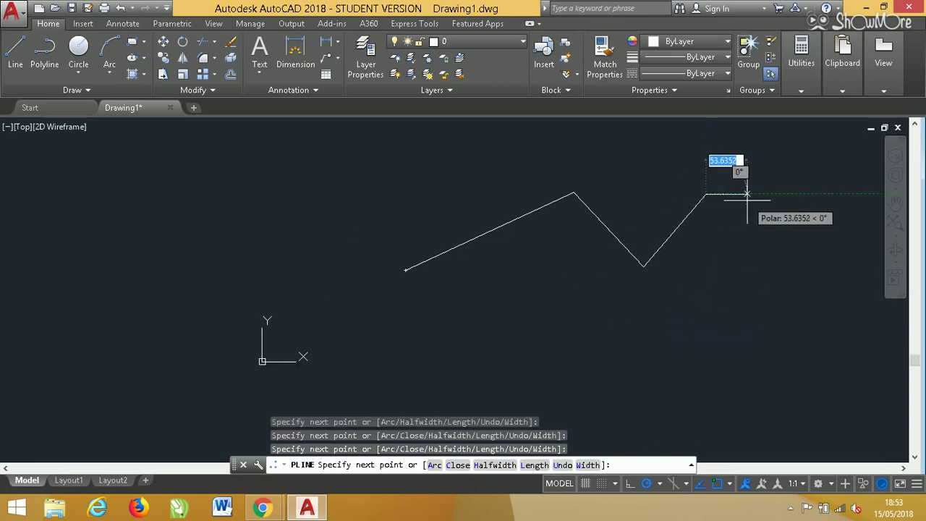
{"action": "left_click", "coordinate": [566, 136]}
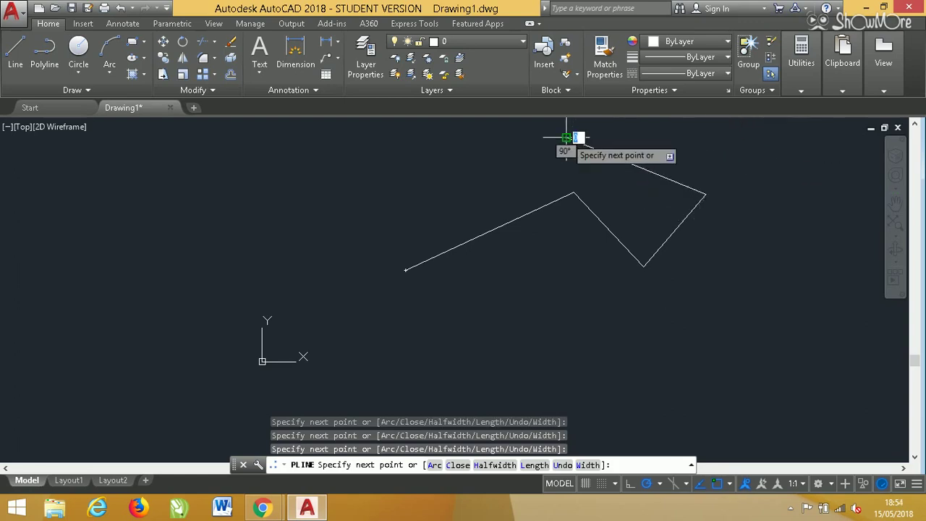
{"action": "left_click", "coordinate": [382, 226]}
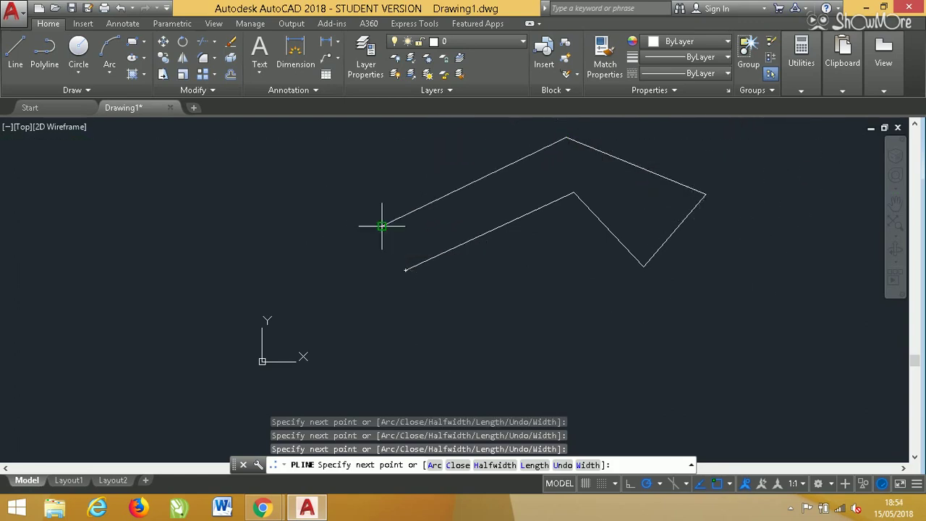
{"action": "left_click", "coordinate": [381, 266]}
{"action": "key", "text": "Return"}
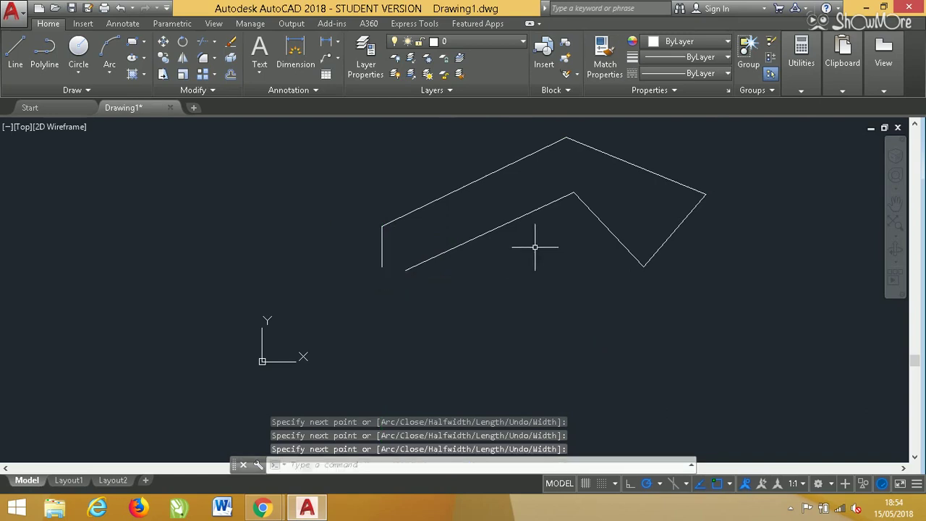
{"action": "middle_click_drag", "start_coordinate": [535, 222], "coordinate": [492, 252]}
{"action": "scroll", "coordinate": [492, 253], "scroll_direction": "up", "scroll_amount": 2}
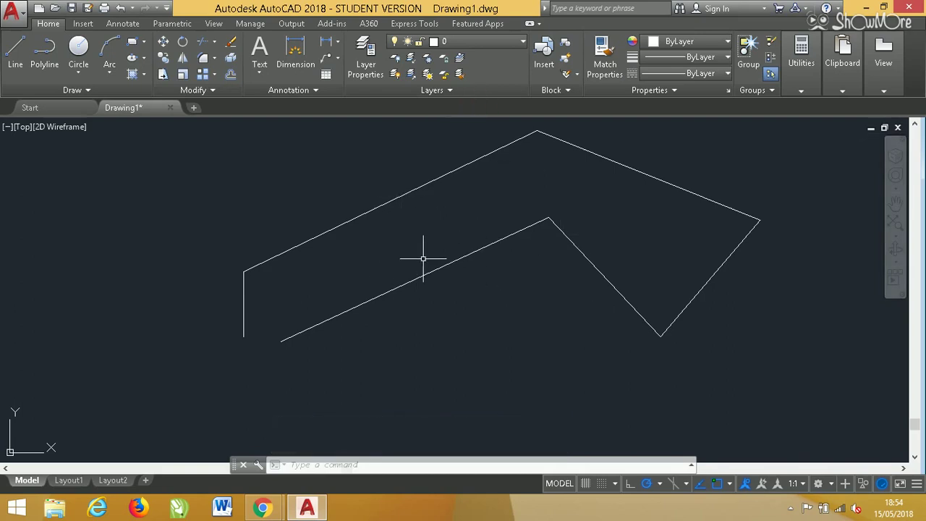
Step: Start a Parametric aligned dimensional constraint set to the Object option
{"action": "left_click", "coordinate": [179, 23]}
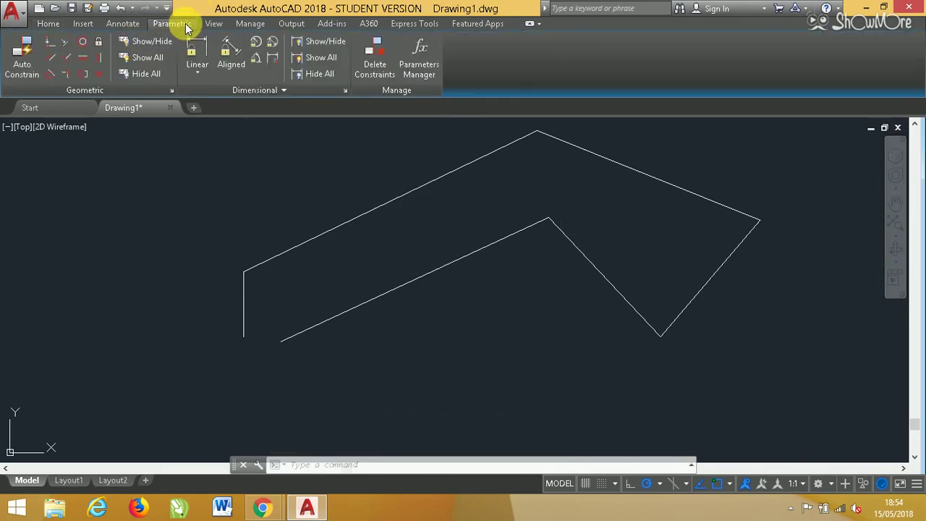
{"action": "left_click", "coordinate": [225, 58]}
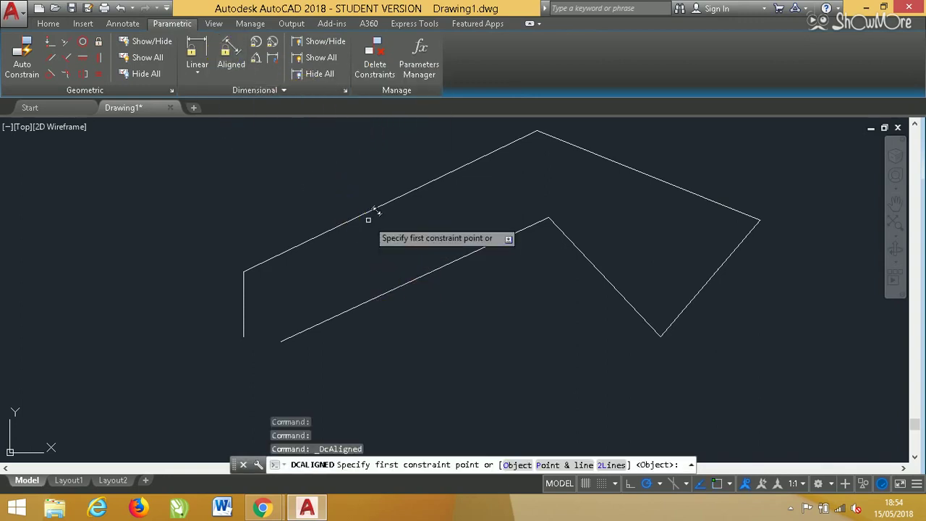
{"action": "left_click", "coordinate": [408, 251]}
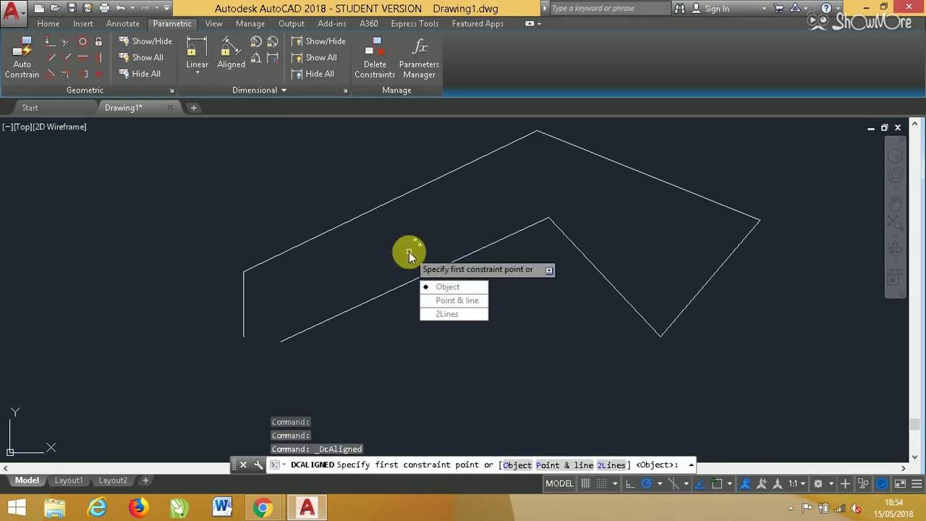
{"action": "left_click", "coordinate": [462, 288]}
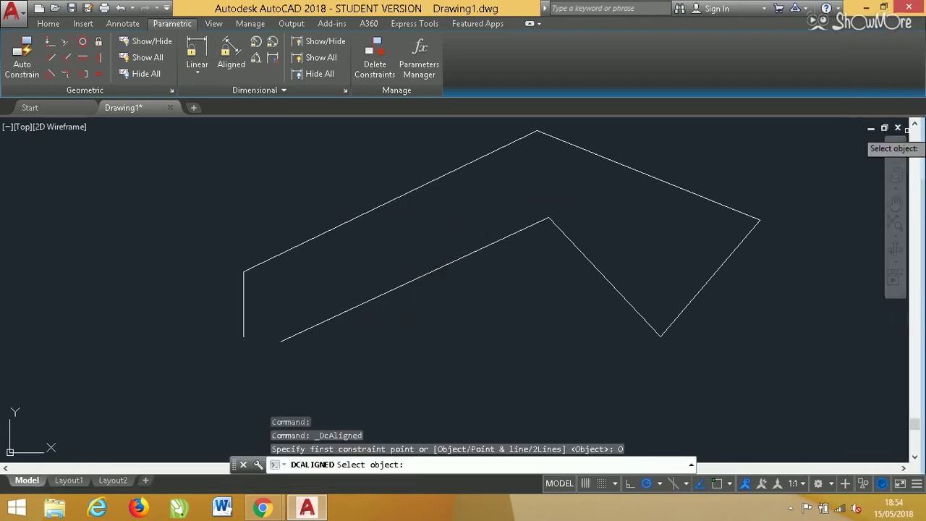
{"action": "key", "text": "super+s"}
Step: Open Notepad and write the note 'seta para baixo para aparecer mais opçoes e selecionar objeto'
{"action": "type", "text": "blo"}
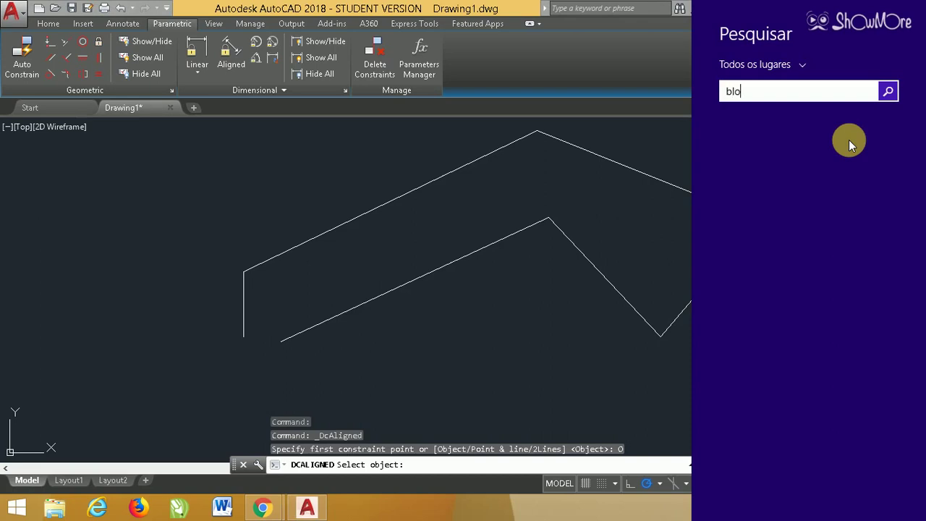
{"action": "type", "text": "co de"}
{"action": "left_click", "coordinate": [848, 140]}
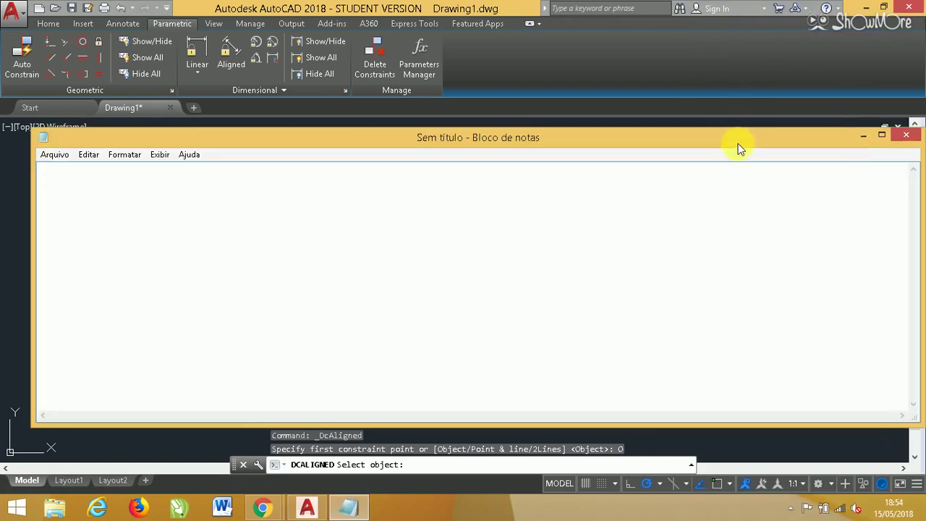
{"action": "left_click_drag", "start_coordinate": [738, 141], "coordinate": [731, 187]}
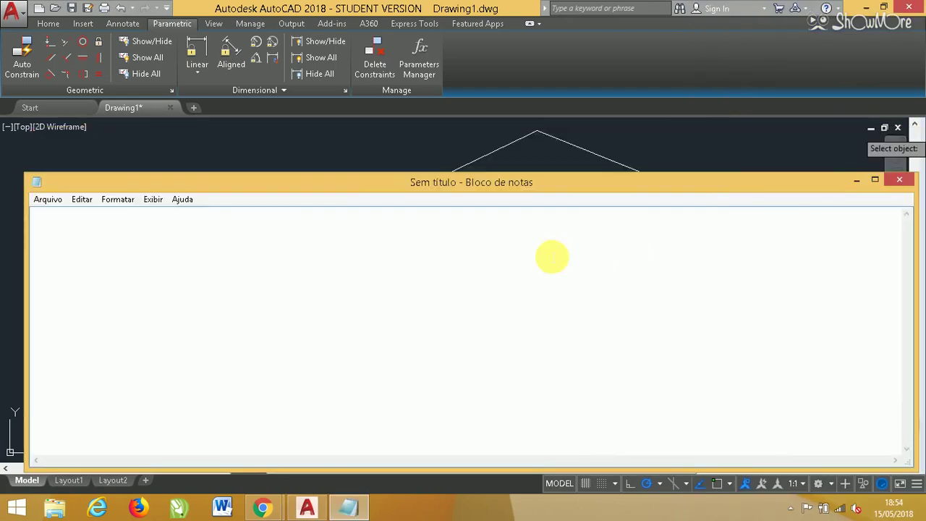
{"action": "left_click", "coordinate": [552, 257]}
{"action": "type", "text": "seta para baixo para aparecer mais opçoes e selecionar objeto"}
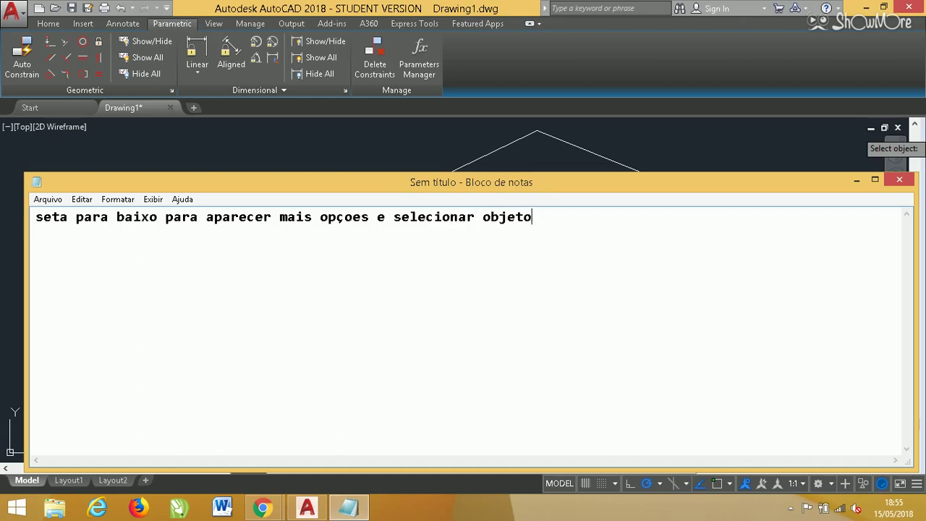
{"action": "left_click", "coordinate": [856, 180]}
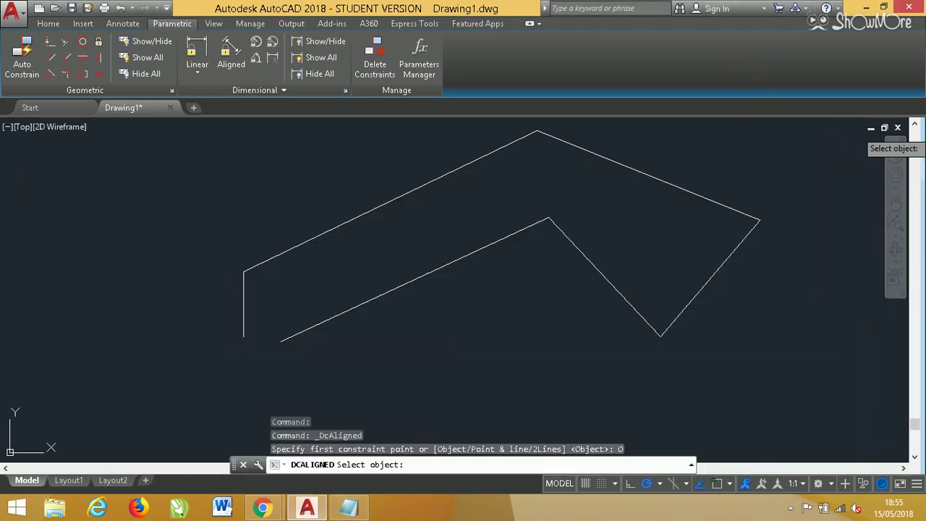
Step: Constrain the long lower slanted line with aligned constraint d1=241.7995
{"action": "left_click", "coordinate": [444, 267]}
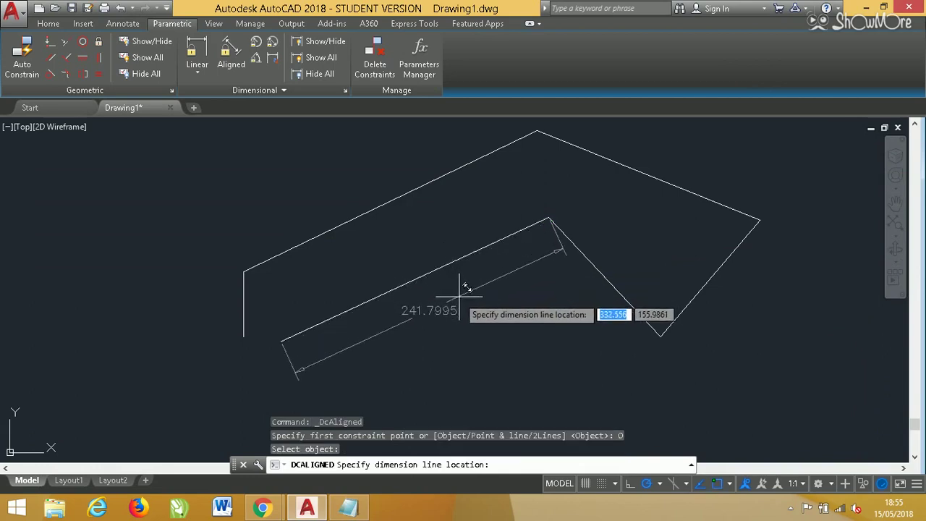
{"action": "left_click", "coordinate": [459, 295]}
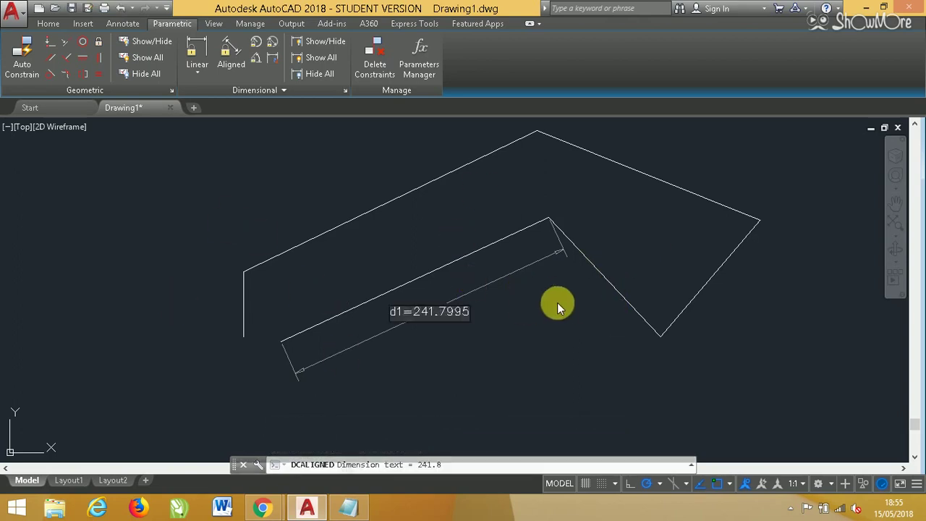
{"action": "left_click", "coordinate": [226, 51]}
{"action": "key", "text": "Return"}
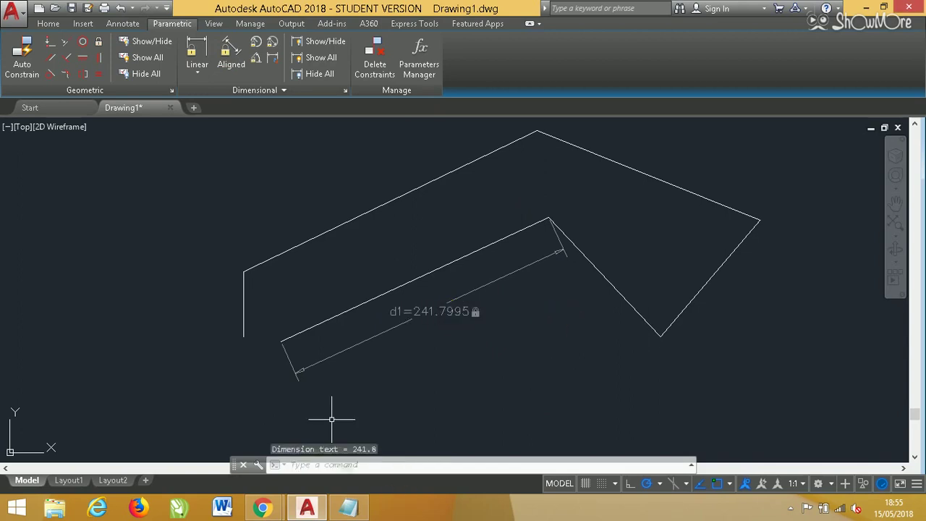
Step: Add aligned constraint d2=133.6593 to the descending line after the inner peak
{"action": "left_click", "coordinate": [231, 52]}
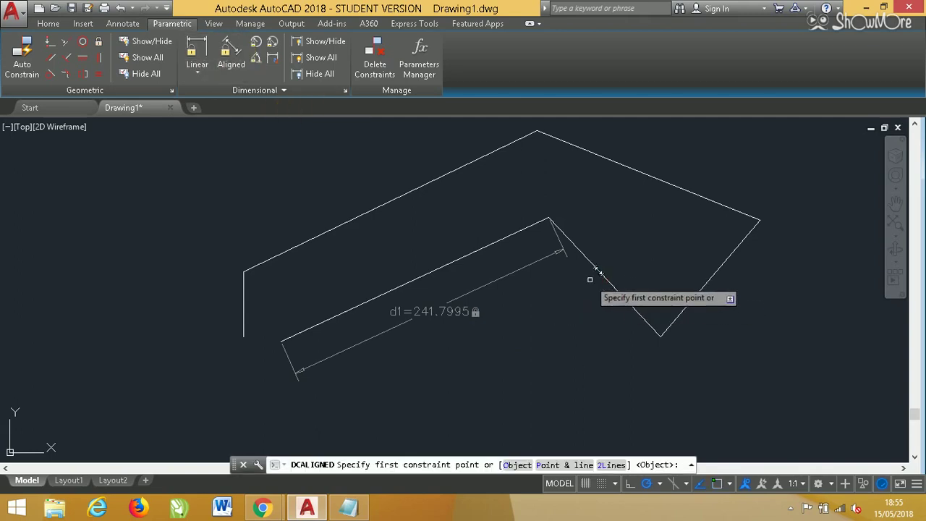
{"action": "key", "text": "Down"}
{"action": "left_click", "coordinate": [590, 324]}
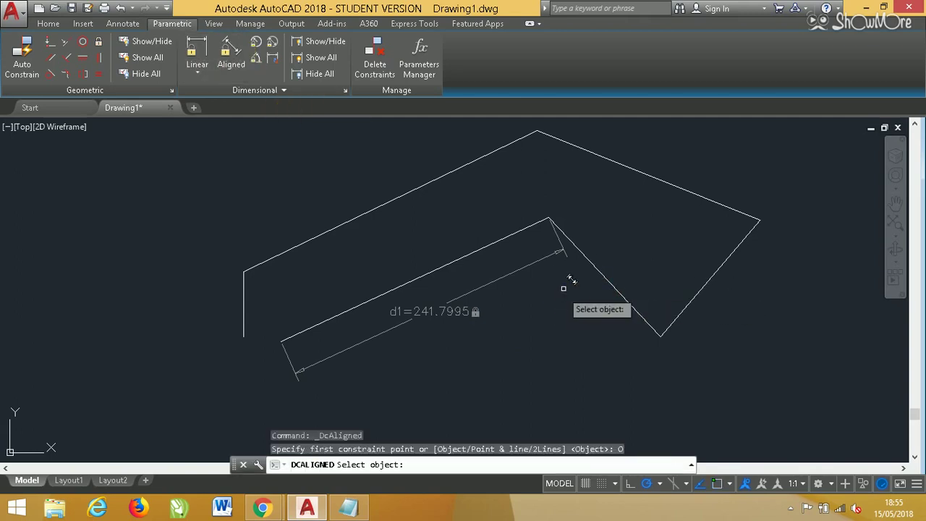
{"action": "left_click", "coordinate": [593, 259]}
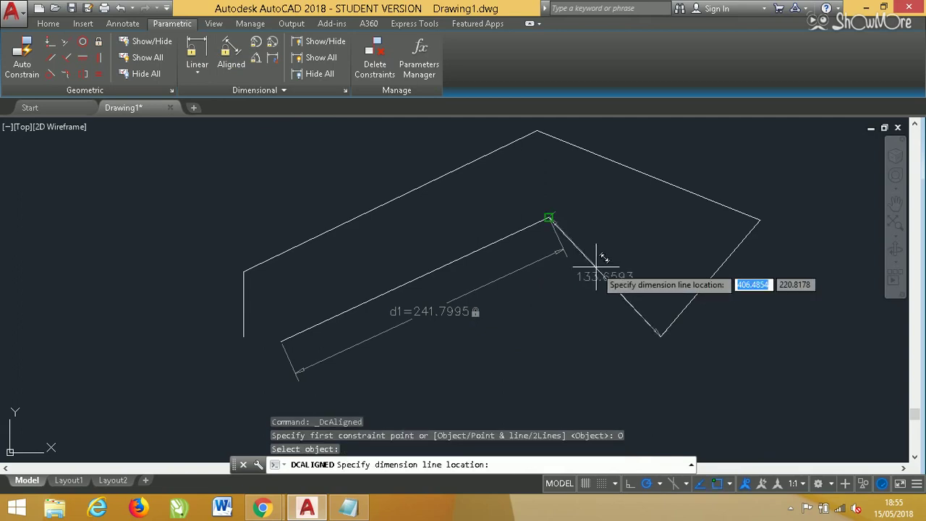
{"action": "left_click", "coordinate": [544, 290]}
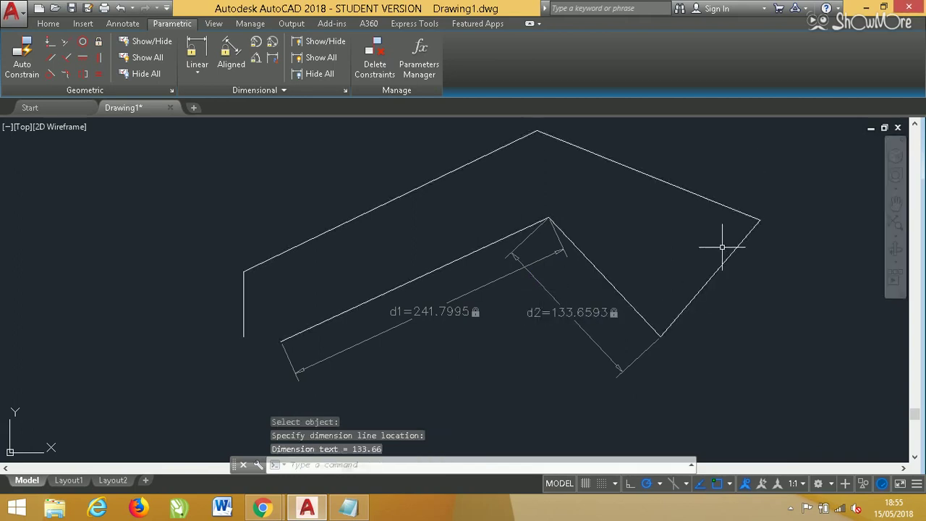
Step: Add aligned constraint d3=125.7481 to the short right slanted line
{"action": "left_click", "coordinate": [228, 52]}
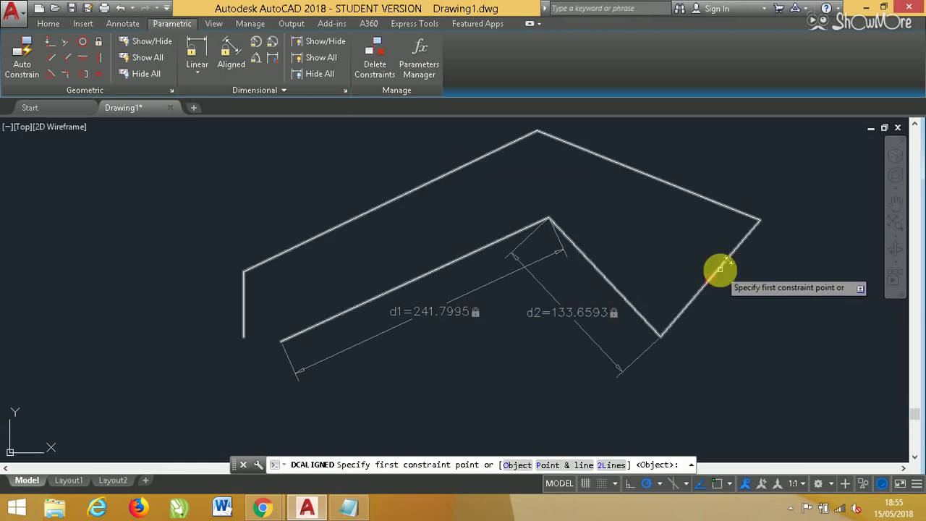
{"action": "key", "text": "Down"}
{"action": "key", "text": "Return"}
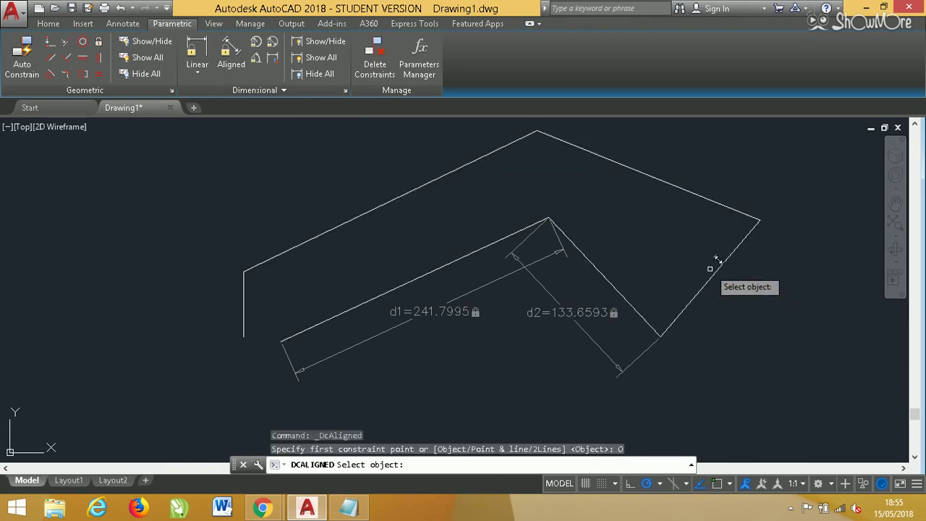
{"action": "left_click", "coordinate": [723, 262]}
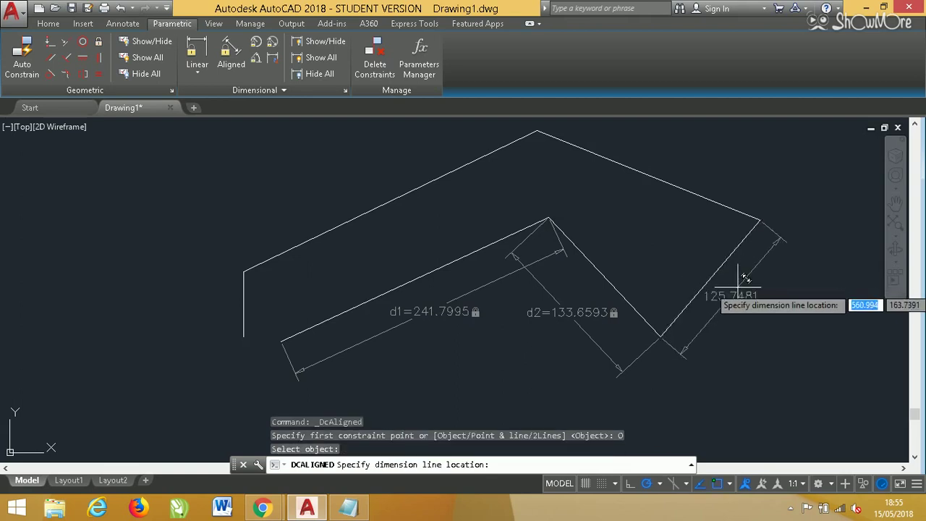
{"action": "left_click", "coordinate": [690, 272]}
{"action": "scroll", "coordinate": [690, 272], "scroll_direction": "down", "scroll_amount": 1}
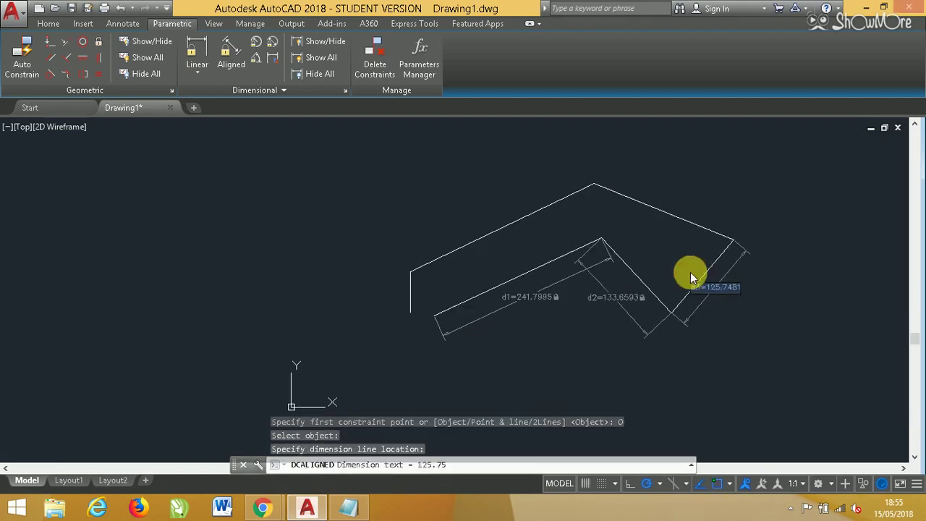
{"action": "scroll", "coordinate": [660, 214], "scroll_direction": "up", "scroll_amount": 1}
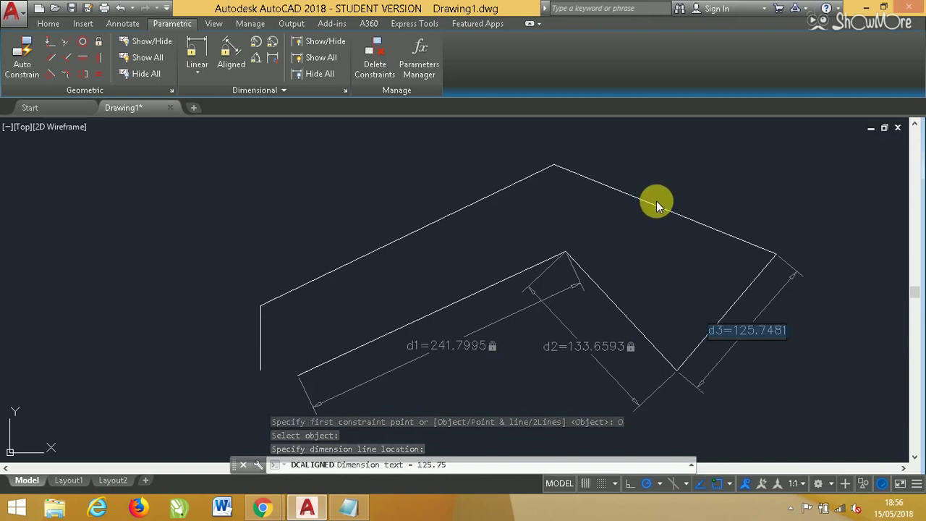
{"action": "key", "text": "Return"}
{"action": "left_click", "coordinate": [656, 201]}
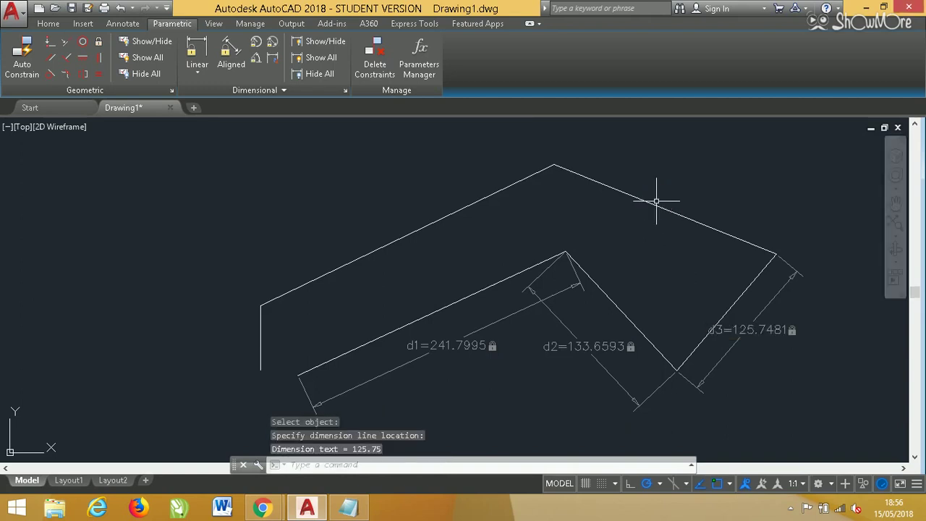
Step: Lock the upper-right sloping line with aligned constraint d4=196.745 using the Object option
{"action": "key", "text": "Return"}
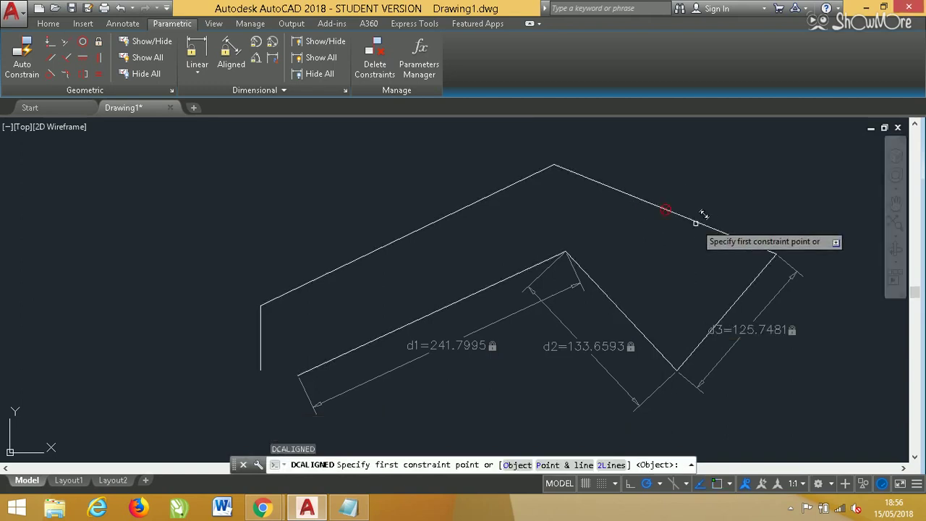
{"action": "key", "text": "Down"}
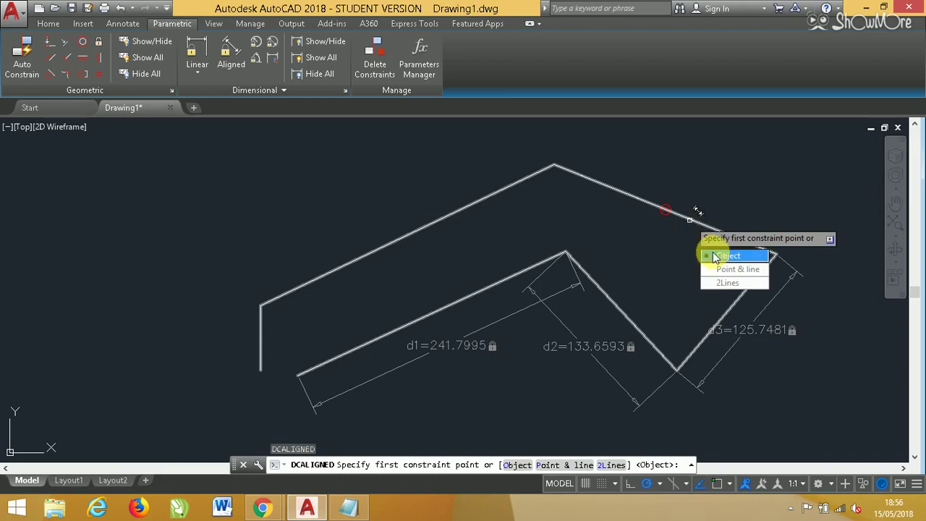
{"action": "key", "text": "Return"}
{"action": "left_click", "coordinate": [666, 207]}
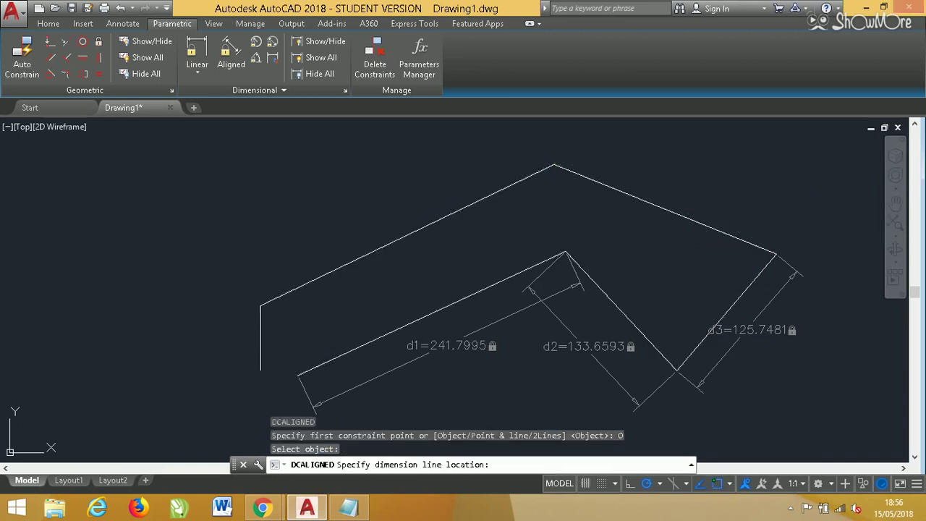
{"action": "left_click", "coordinate": [711, 207]}
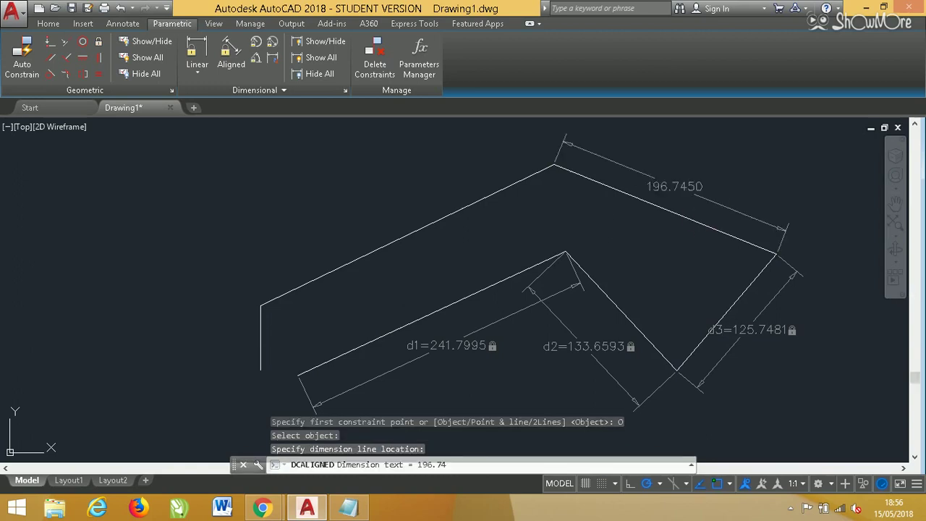
{"action": "key", "text": "Return"}
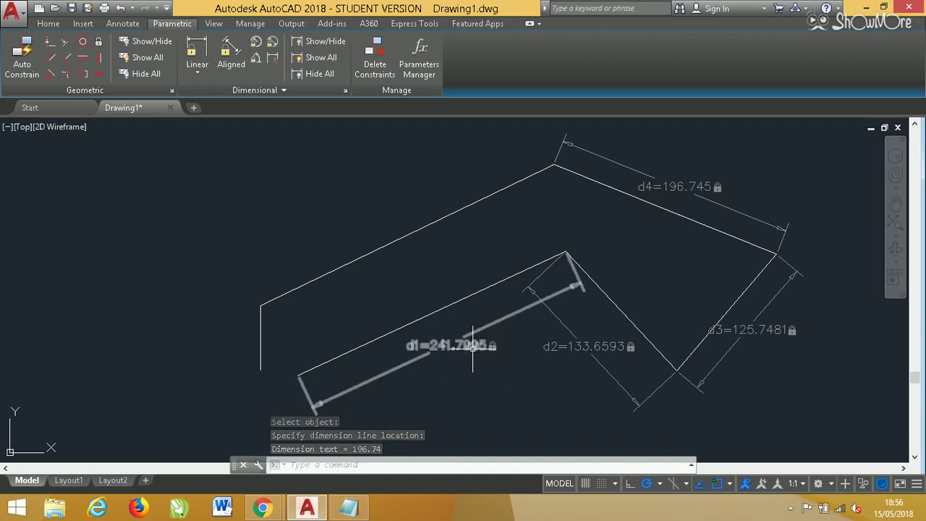
{"action": "left_click", "coordinate": [450, 347]}
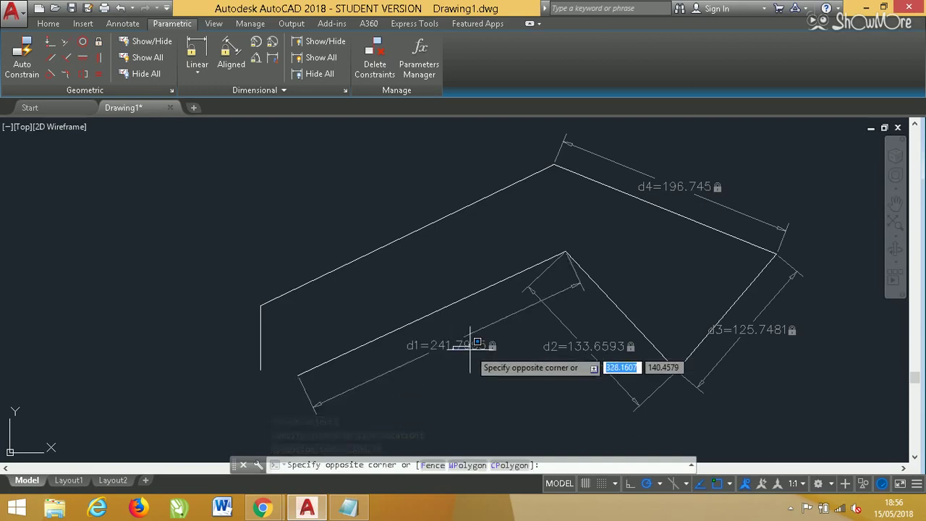
{"action": "left_click", "coordinate": [445, 347]}
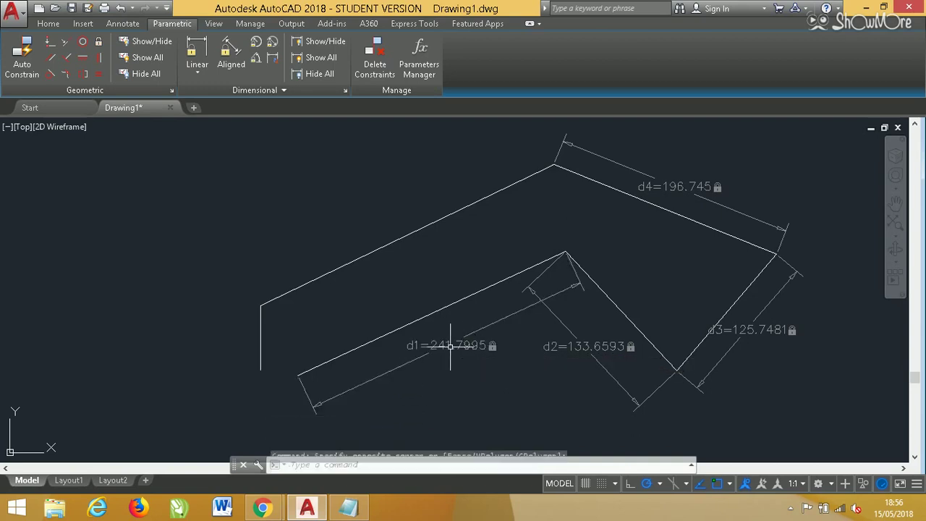
{"action": "left_click", "coordinate": [445, 347]}
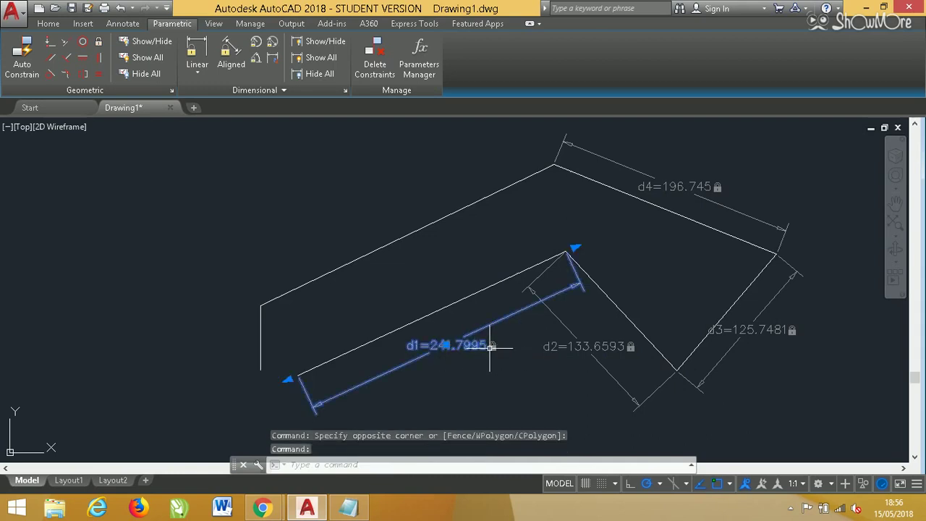
{"action": "key", "text": "Return"}
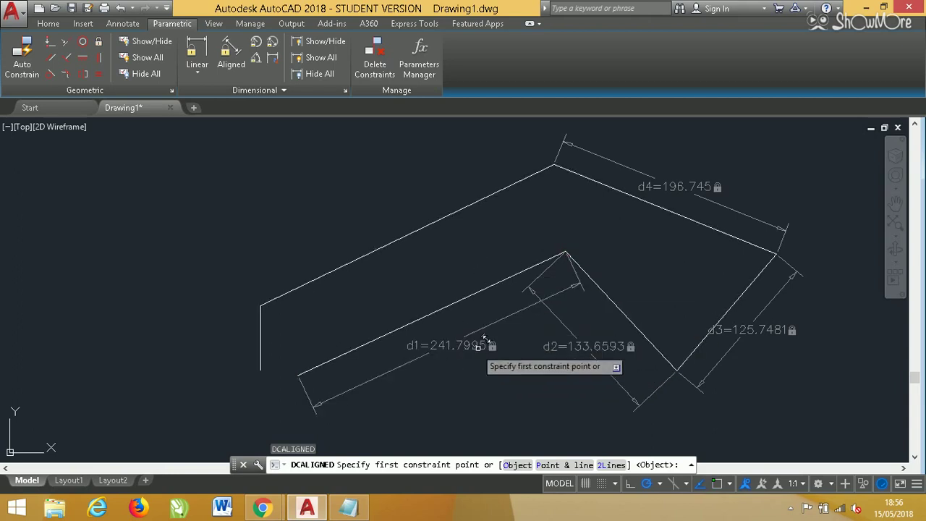
{"action": "key", "text": "Escape"}
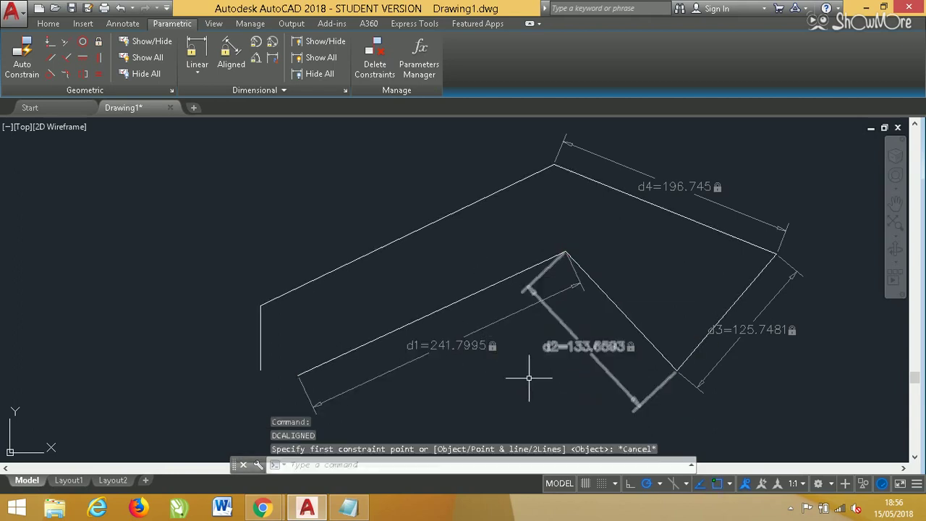
{"action": "mouse_move", "coordinate": [600, 384]}
{"action": "left_mouse_down"}
{"action": "mouse_move", "coordinate": [515, 311]}
{"action": "mouse_move", "coordinate": [559, 309]}
{"action": "mouse_move", "coordinate": [559, 296]}
{"action": "left_mouse_up"}
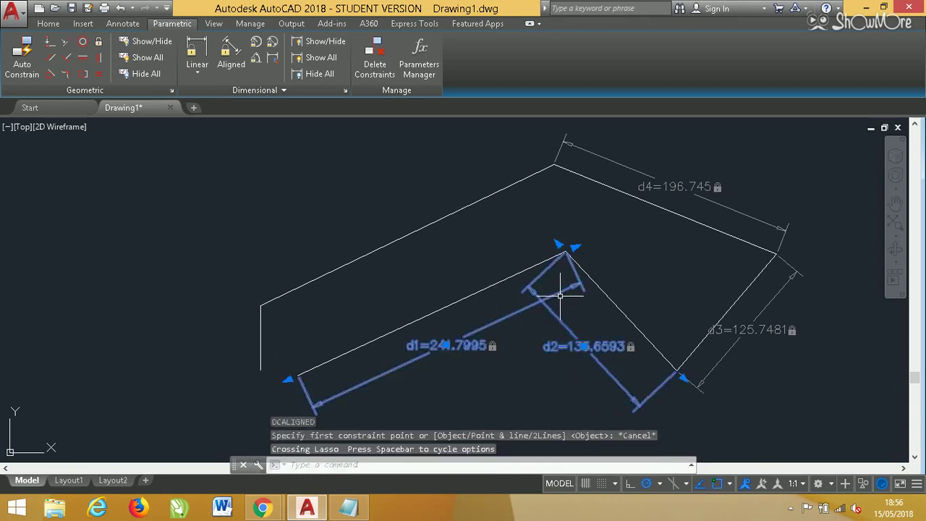
{"action": "left_click", "coordinate": [284, 91]}
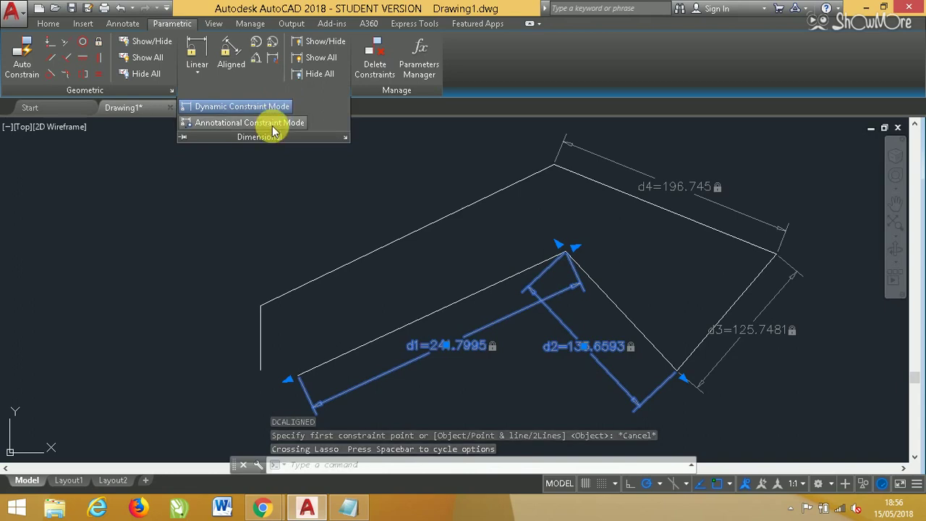
{"action": "left_click", "coordinate": [271, 123]}
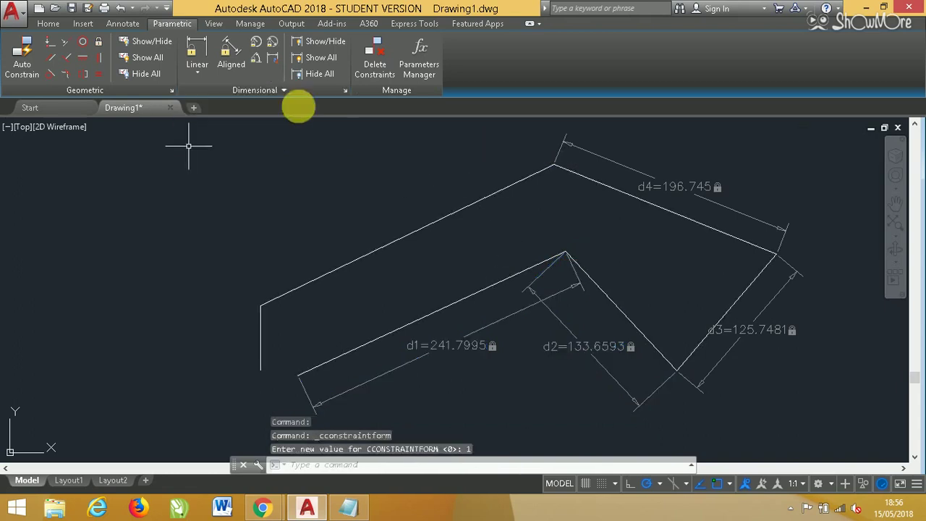
{"action": "left_click", "coordinate": [461, 345]}
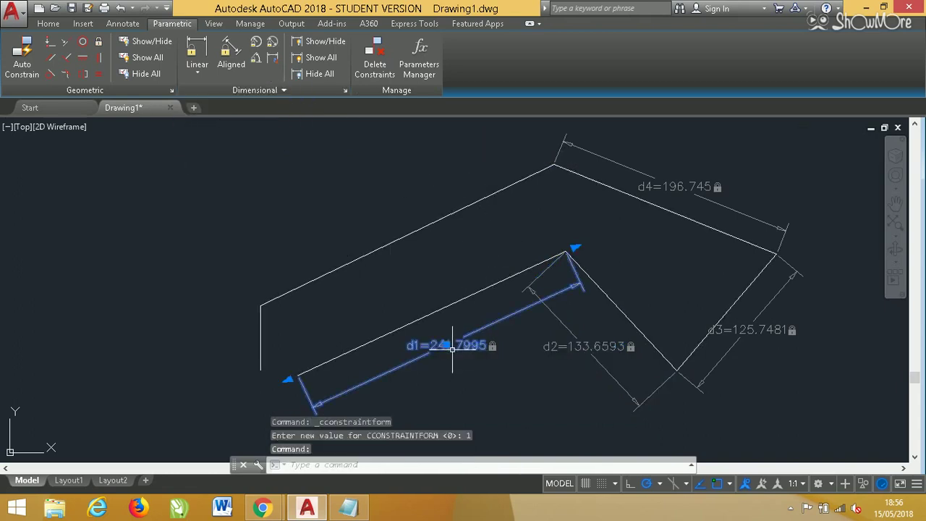
{"action": "left_click", "coordinate": [462, 345]}
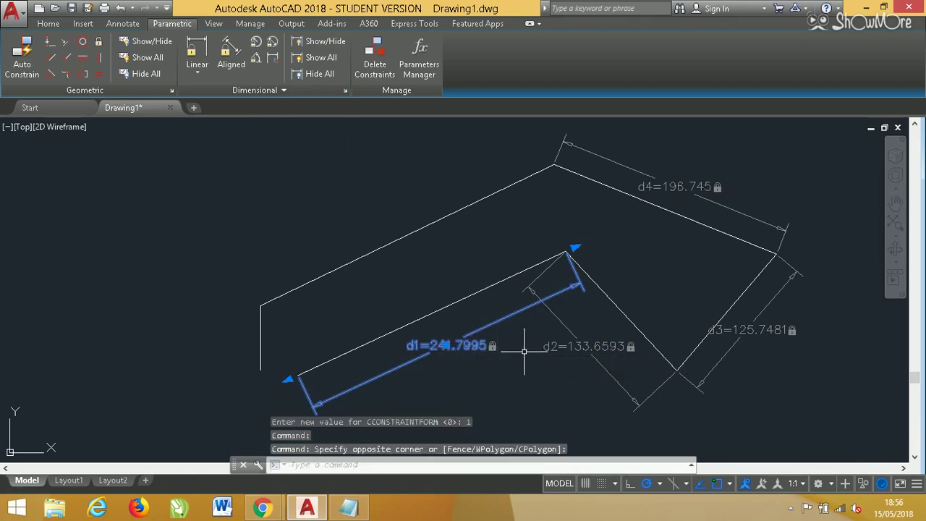
{"action": "key", "text": "Escape"}
{"action": "left_click", "coordinate": [440, 340]}
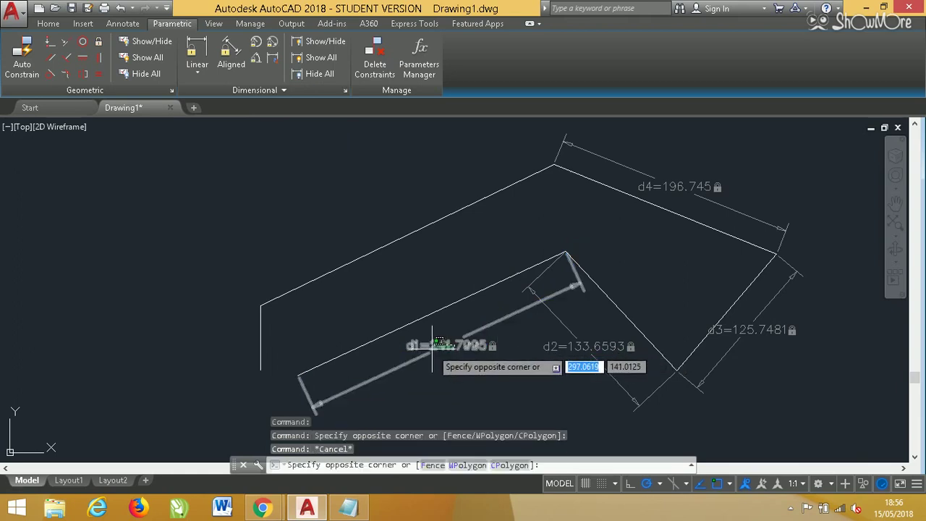
{"action": "left_click", "coordinate": [432, 345]}
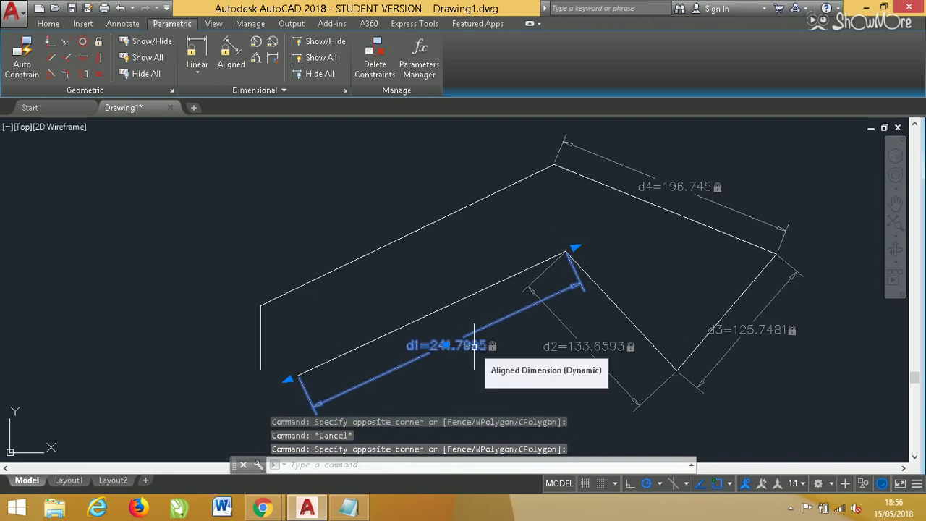
{"action": "left_click", "coordinate": [471, 346]}
{"action": "type", "text": "22"}
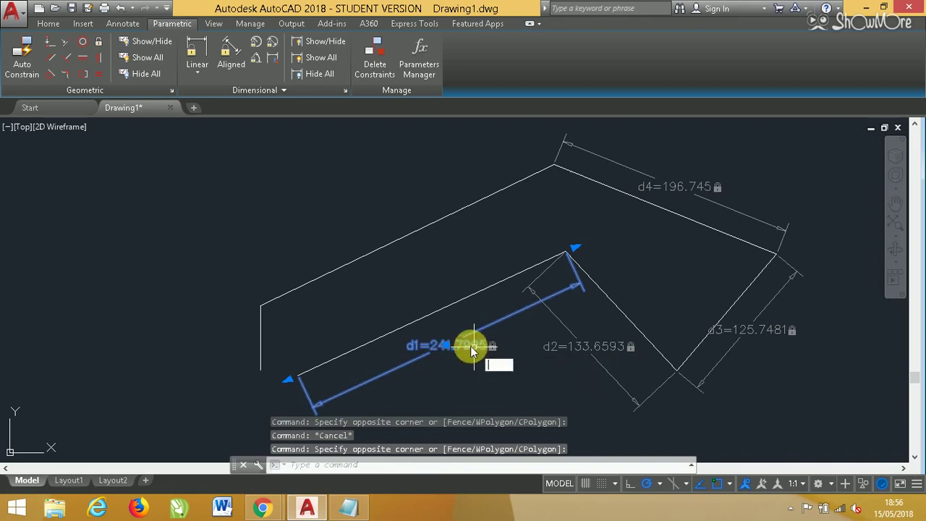
{"action": "key", "text": "Escape"}
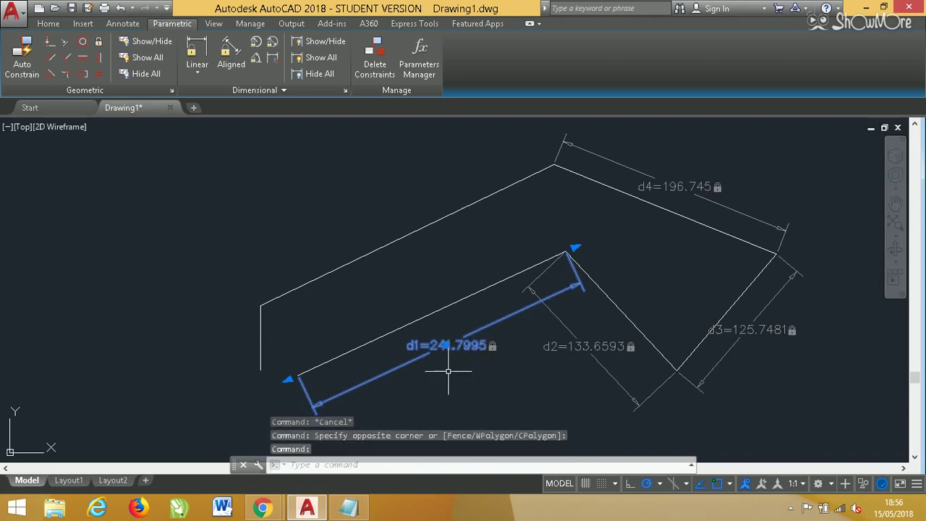
{"action": "key", "text": "Escape"}
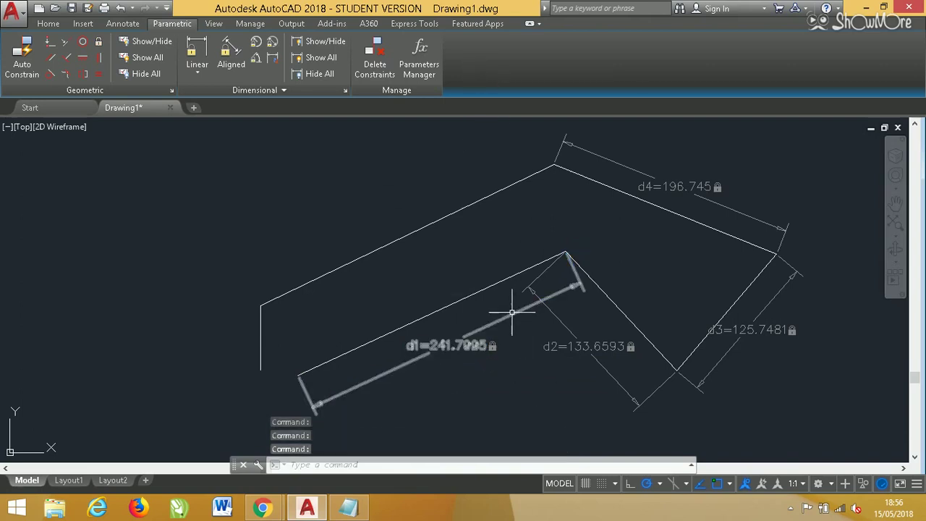
{"action": "left_click", "coordinate": [513, 313]}
{"action": "left_click", "coordinate": [307, 89]}
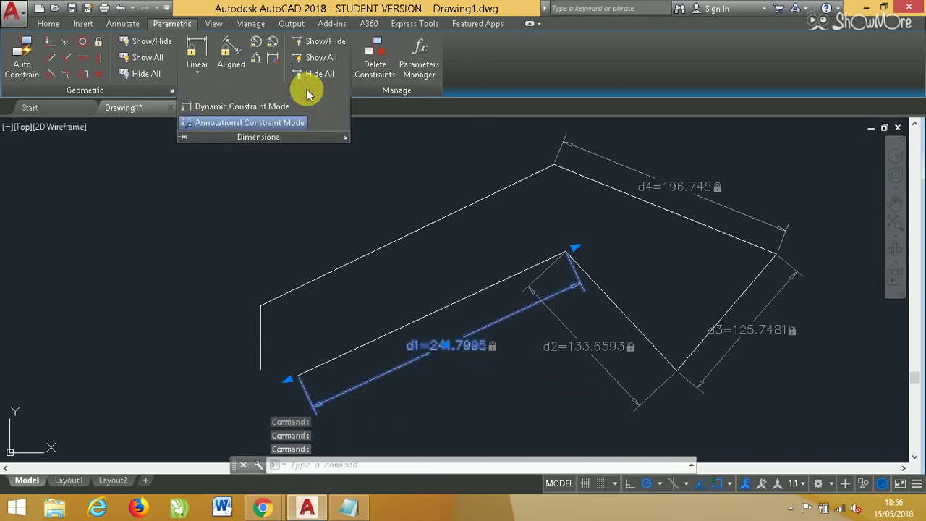
{"action": "left_click", "coordinate": [277, 114]}
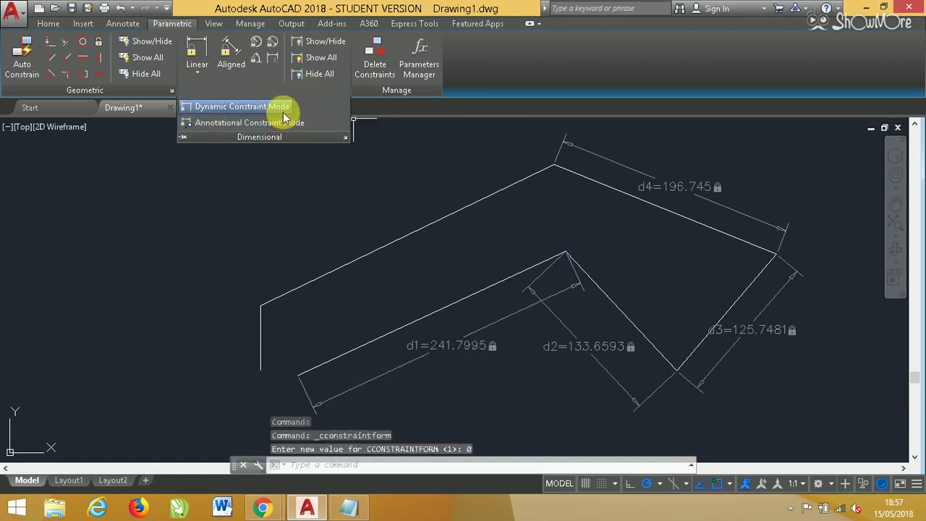
{"action": "left_click", "coordinate": [281, 100]}
{"action": "left_click", "coordinate": [280, 107]}
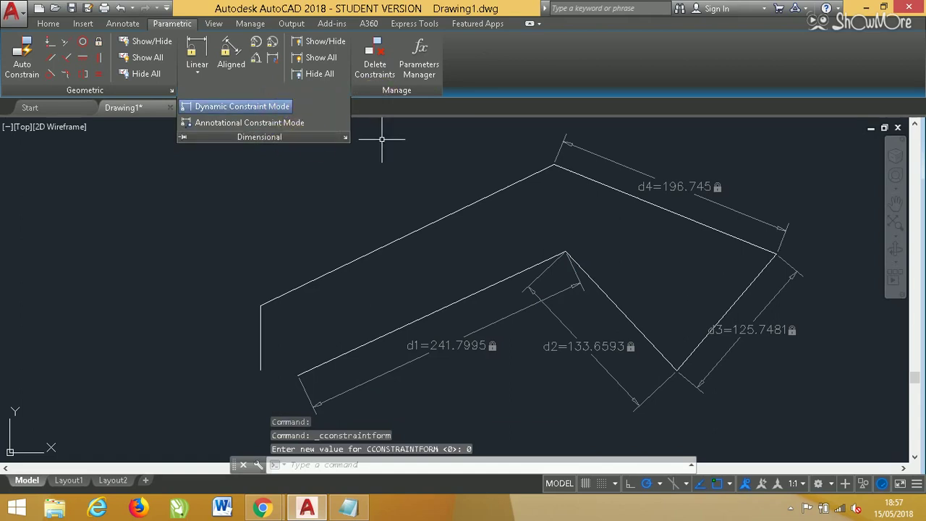
{"action": "left_click", "coordinate": [453, 345]}
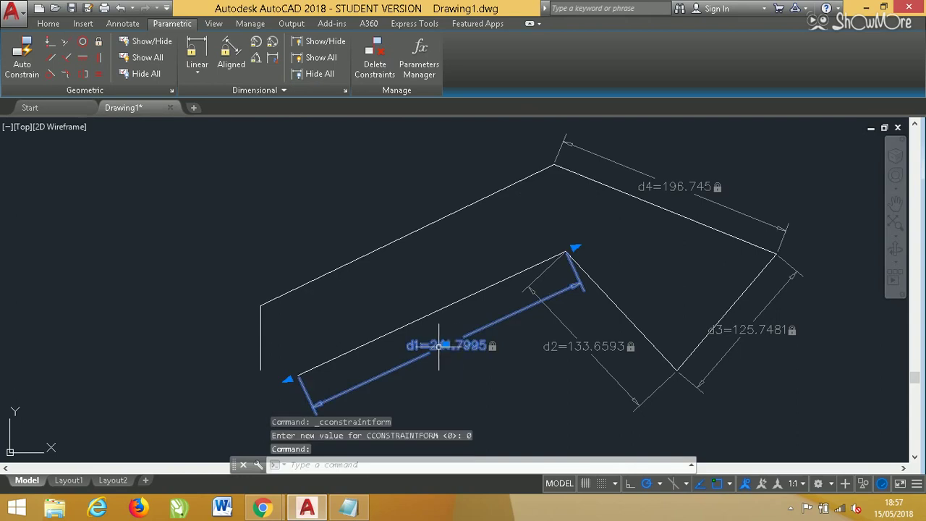
{"action": "left_click", "coordinate": [438, 346]}
Step: Change the d1 constraint value to 240
{"action": "double_click", "coordinate": [442, 347]}
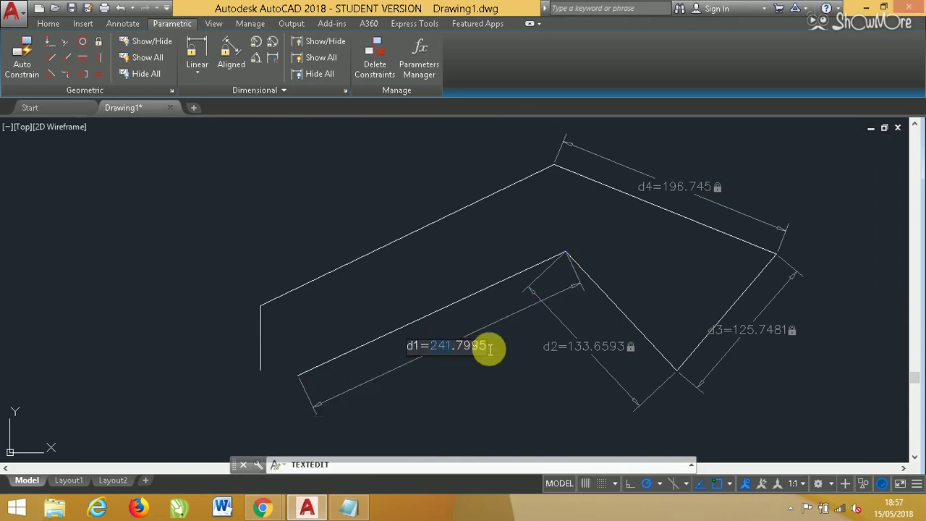
{"action": "key", "text": "BackSpace"}
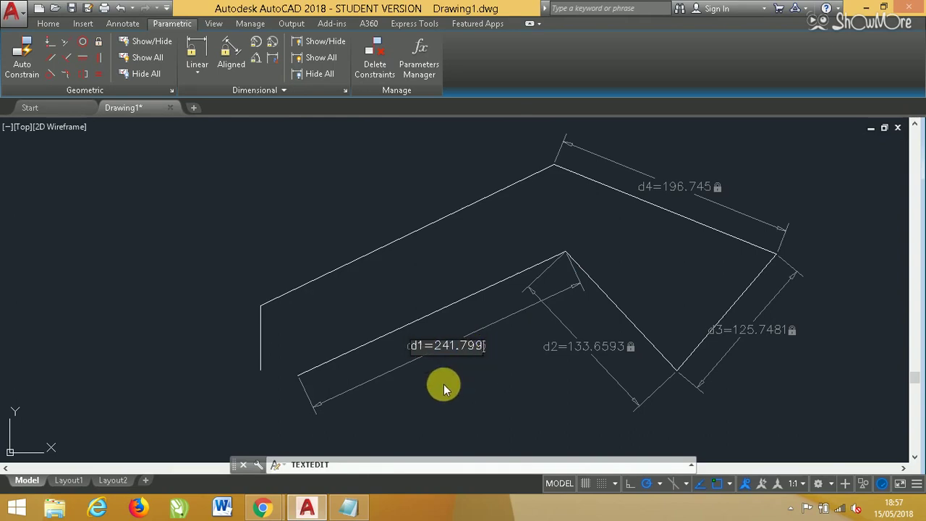
{"action": "key", "text": "BackSpace"}
{"action": "key", "text": "BackSpace"}
{"action": "key", "text": "BackSpace"}
{"action": "key", "text": "BackSpace"}
{"action": "key", "text": "BackSpace"}
{"action": "type", "text": "0"}
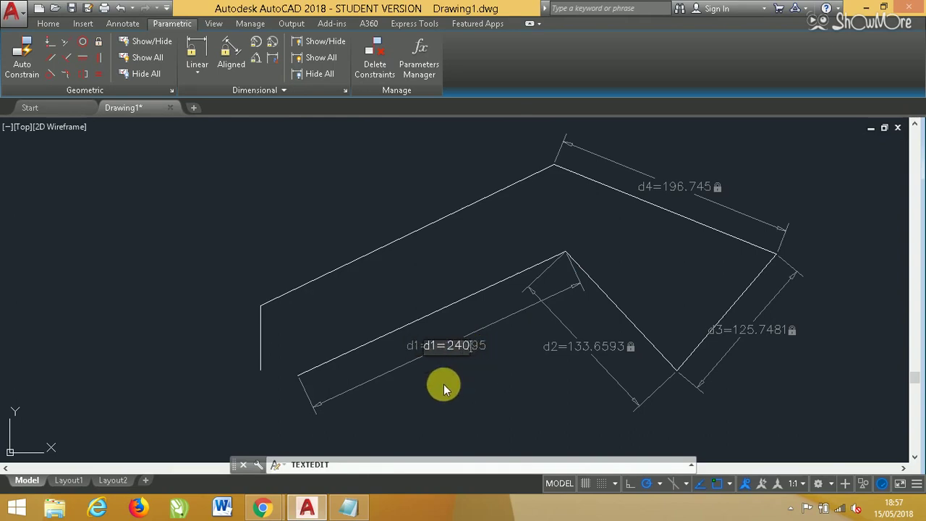
{"action": "key", "text": "Return"}
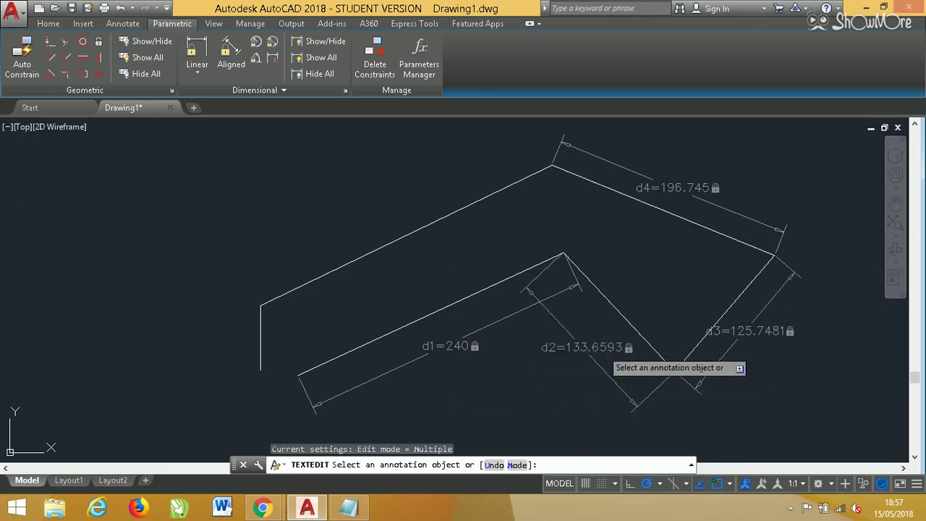
Step: Set the d2 constraint to 130 and the d3 constraint to 120
{"action": "double_click", "coordinate": [579, 347]}
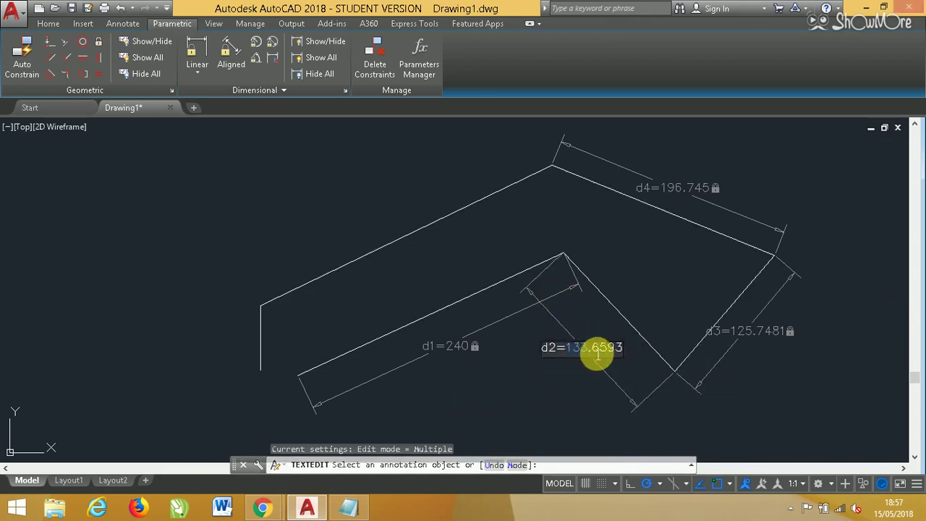
{"action": "type", "text": "13"}
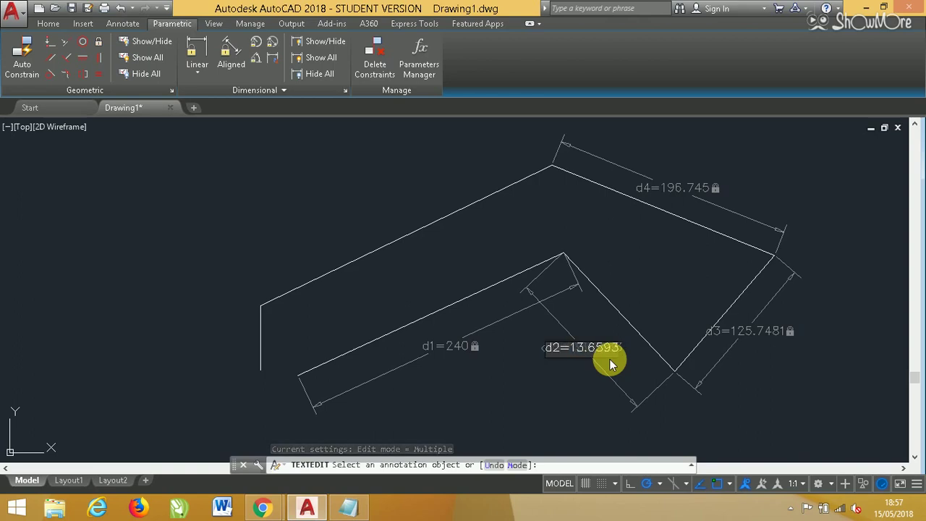
{"action": "type", "text": "0"}
{"action": "key", "text": "Delete"}
{"action": "key", "text": "Delete"}
{"action": "key", "text": "Delete"}
{"action": "key", "text": "Delete"}
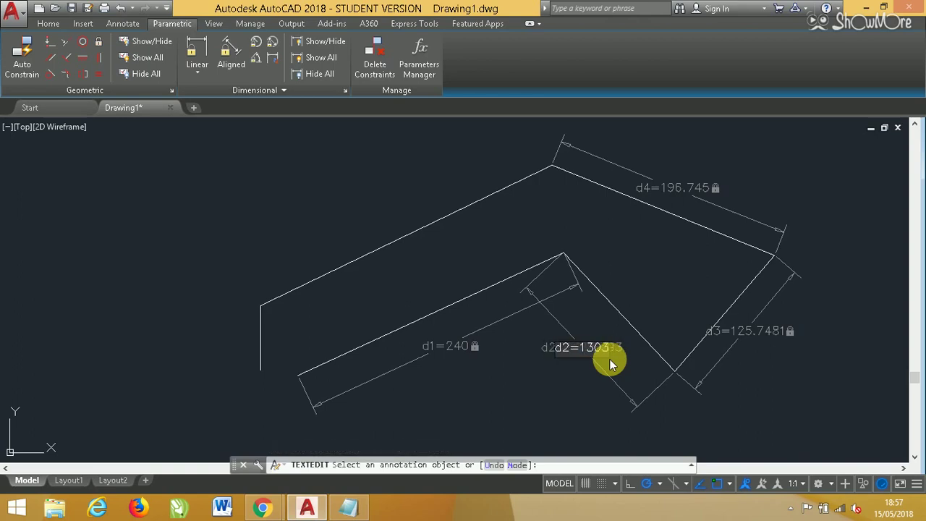
{"action": "key", "text": "Delete"}
{"action": "key", "text": "Return"}
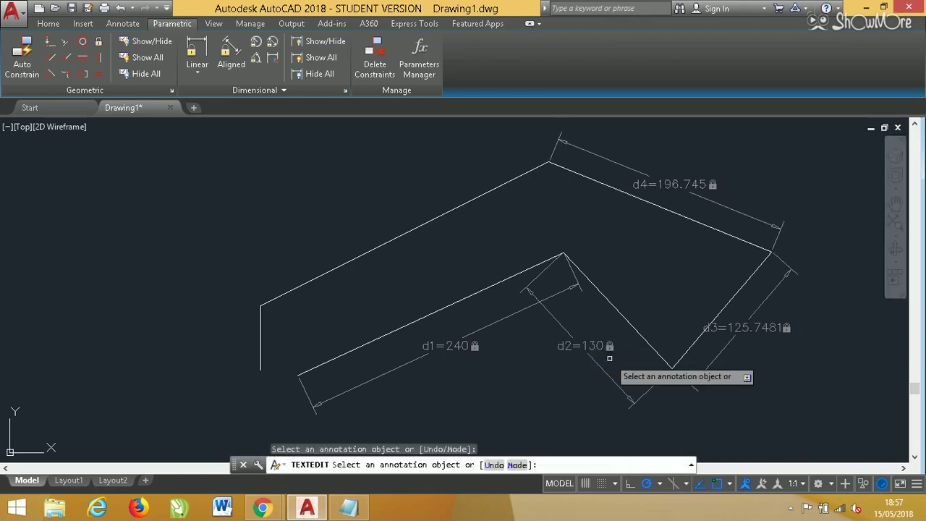
{"action": "left_click", "coordinate": [745, 327]}
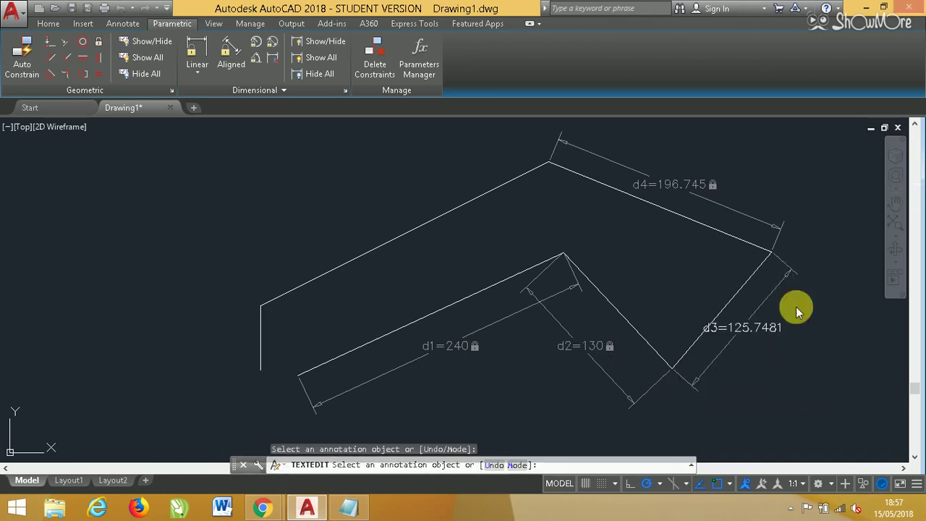
{"action": "left_click", "coordinate": [739, 329]}
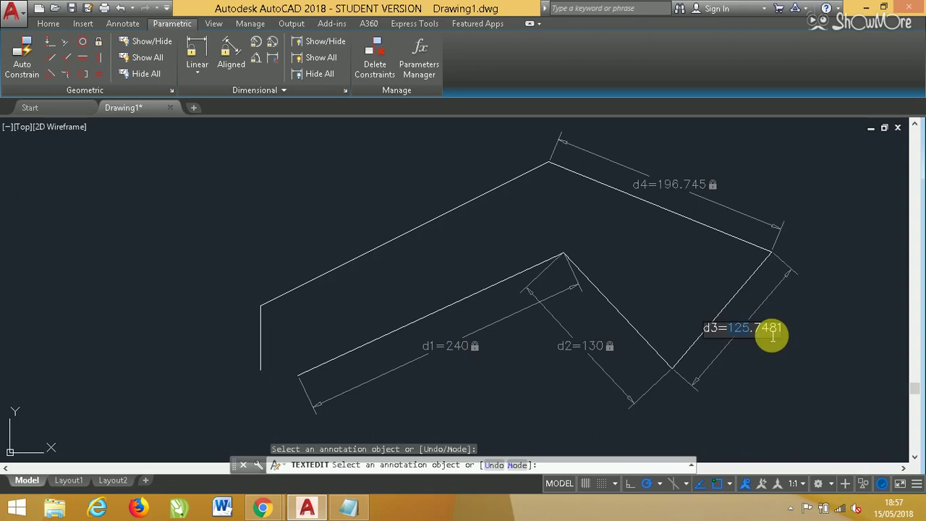
{"action": "type", "text": "1"}
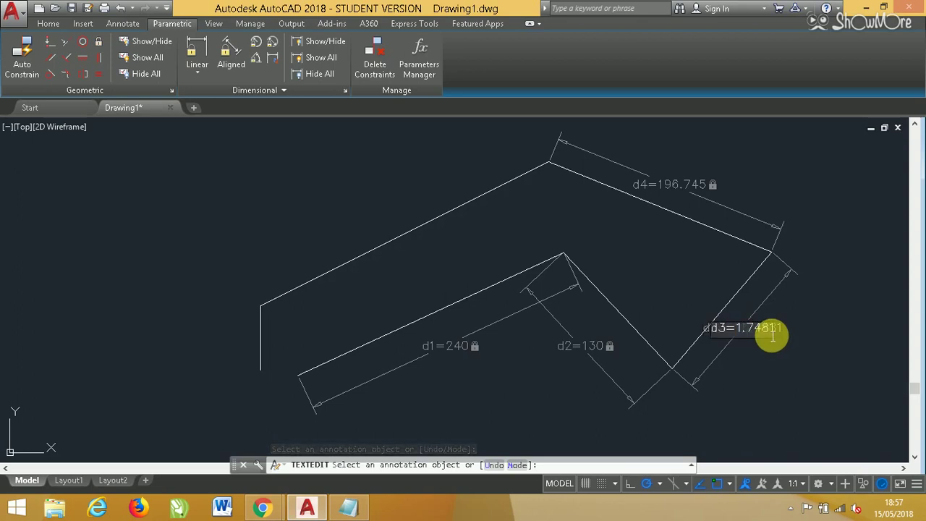
{"action": "type", "text": "20"}
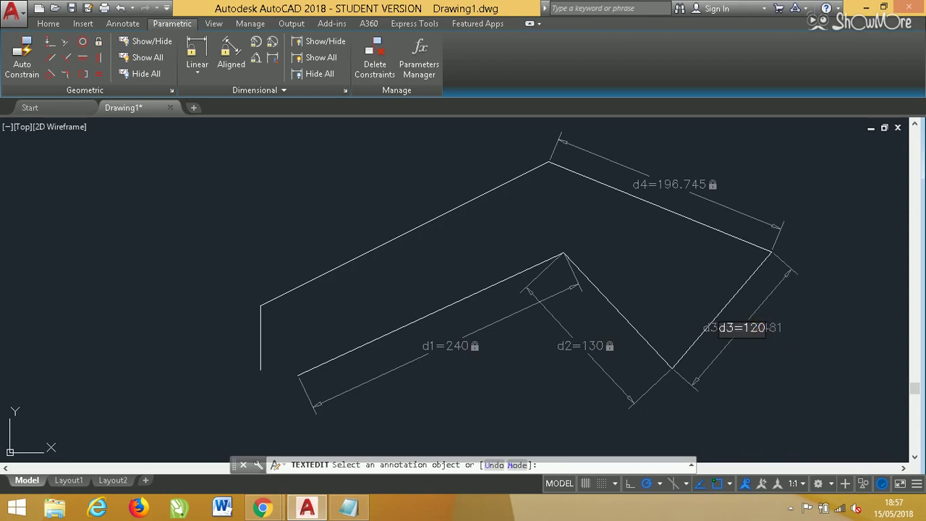
{"action": "key", "text": "Return"}
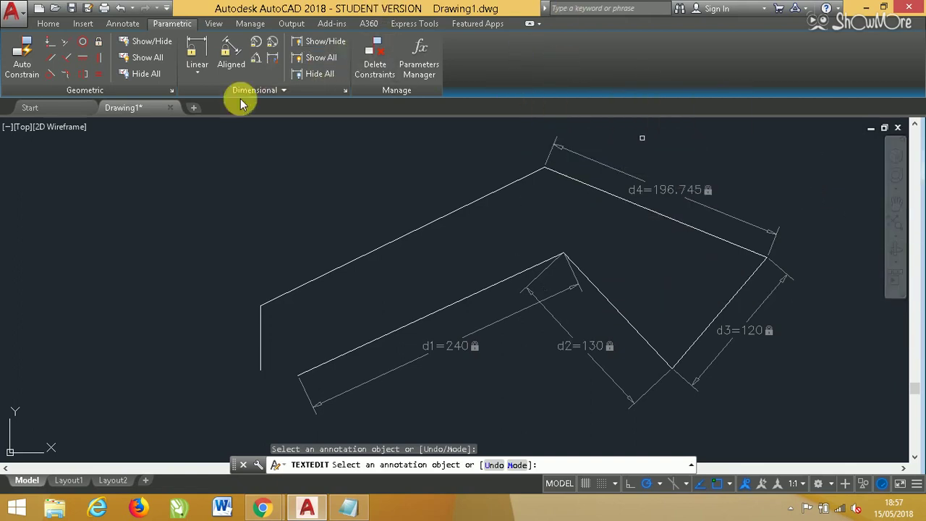
Step: Add angular constraint ang1=100 between the d2 and d1 edges
{"action": "left_click", "coordinate": [255, 61]}
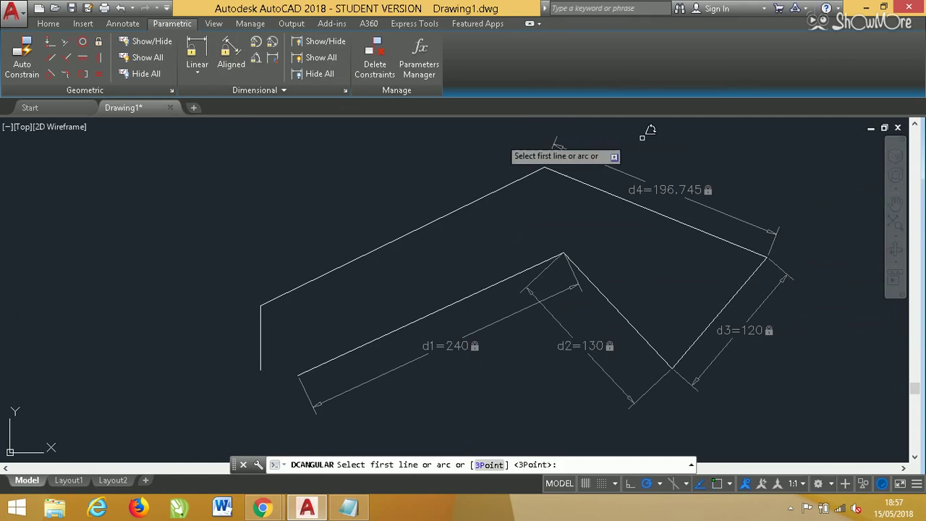
{"action": "left_click", "coordinate": [613, 288]}
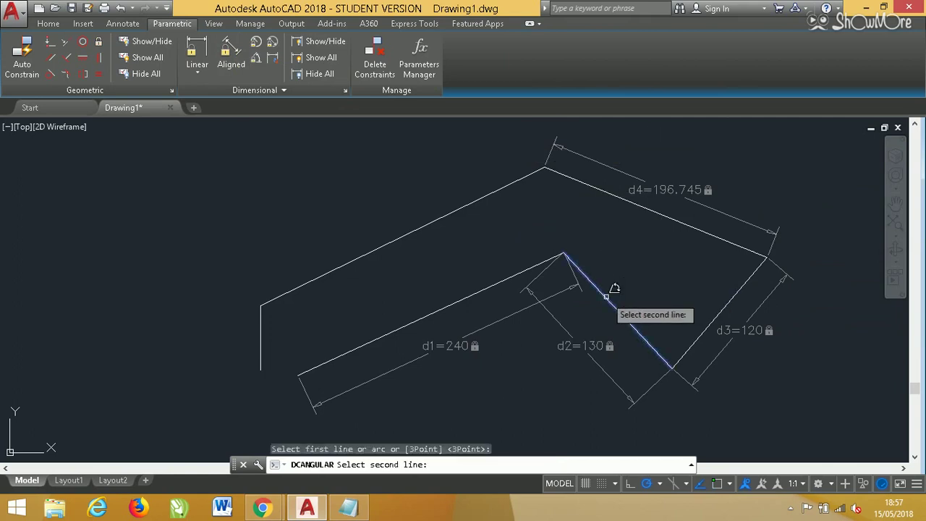
{"action": "left_click", "coordinate": [502, 267]}
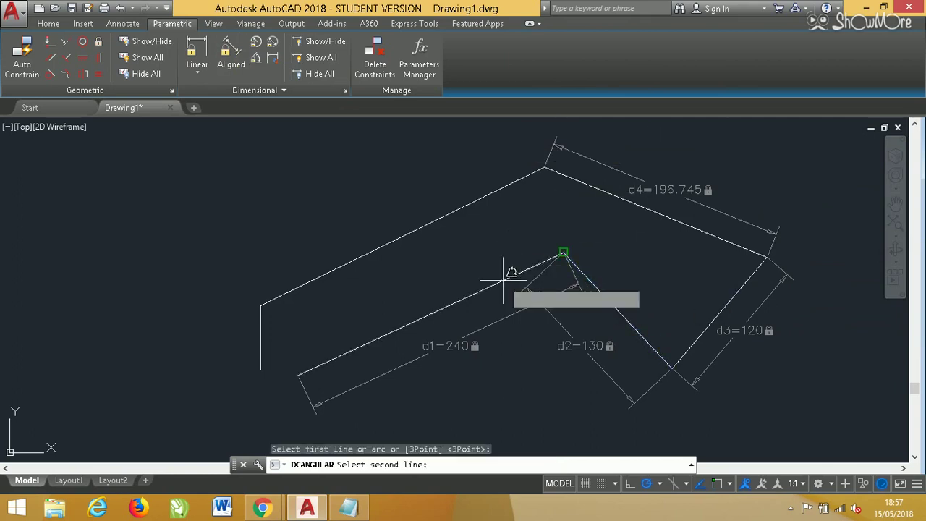
{"action": "left_click", "coordinate": [569, 325]}
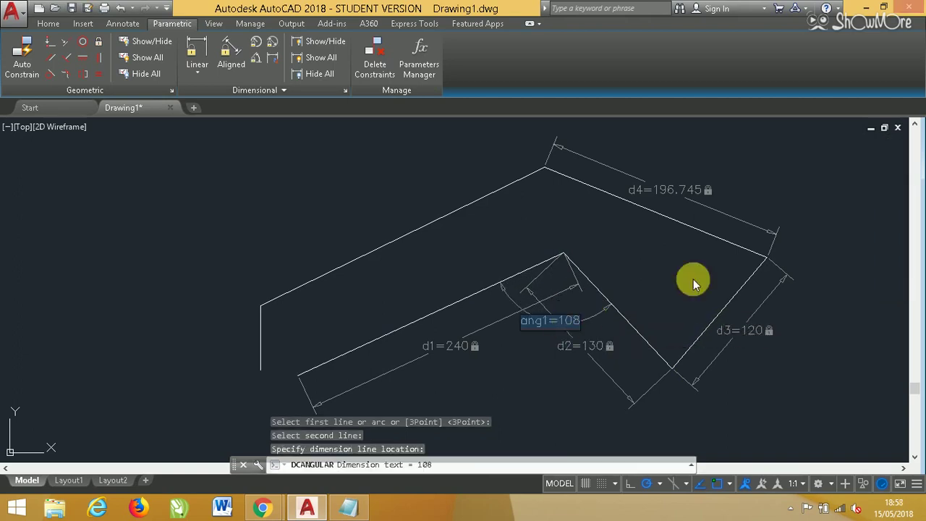
{"action": "key", "text": "Return"}
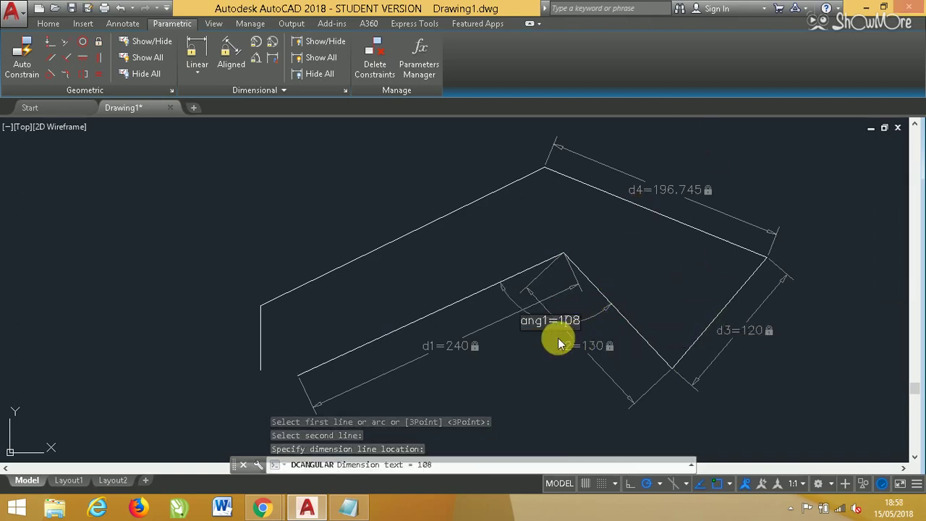
{"action": "key", "text": "BackSpace"}
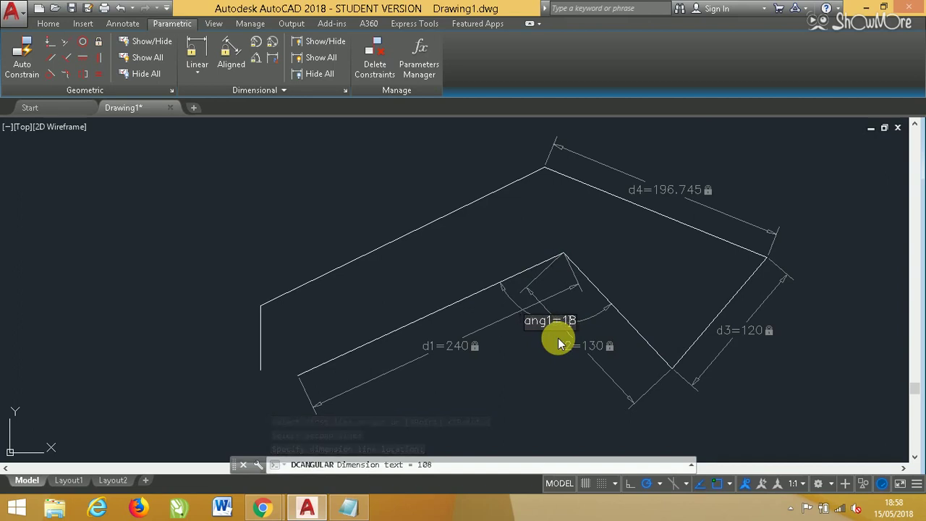
{"action": "key", "text": "BackSpace"}
{"action": "type", "text": "00"}
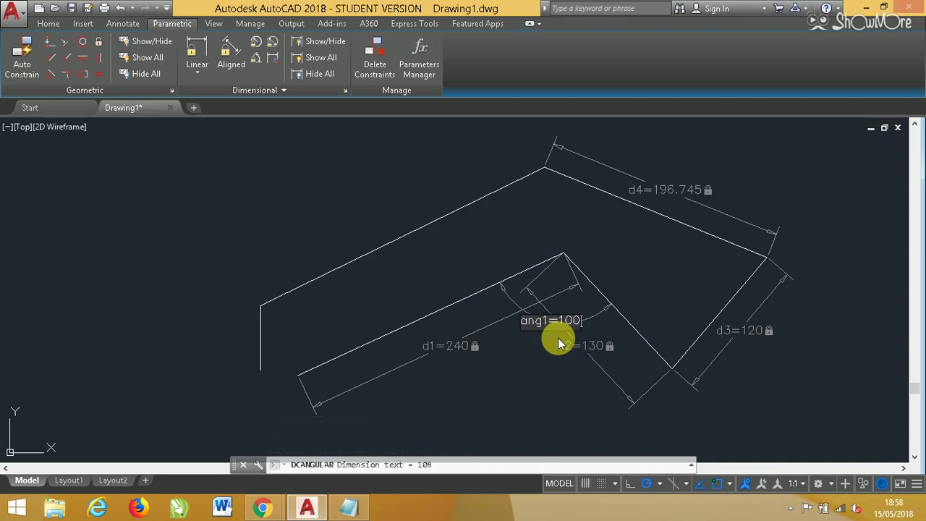
{"action": "key", "text": "Return"}
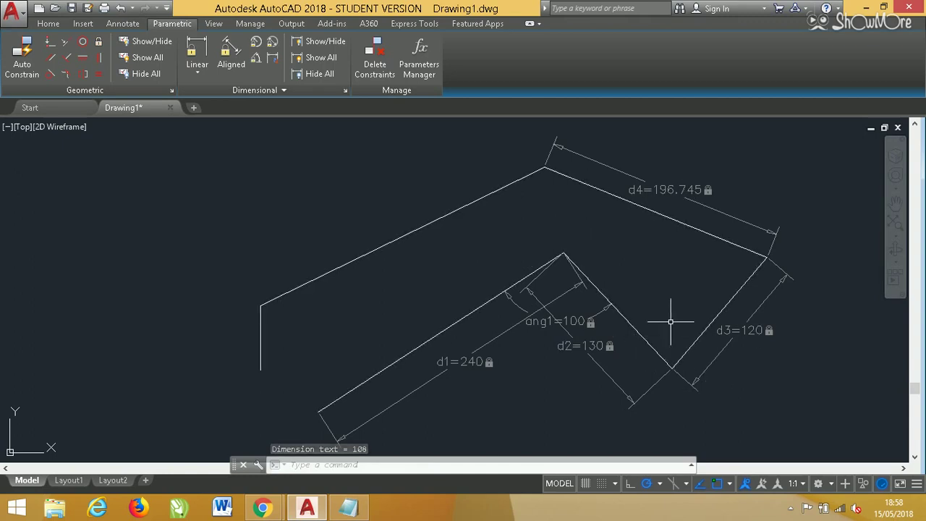
Step: Add angular constraint ang2=80 between the d2 and d3 edges
{"action": "left_click", "coordinate": [272, 61]}
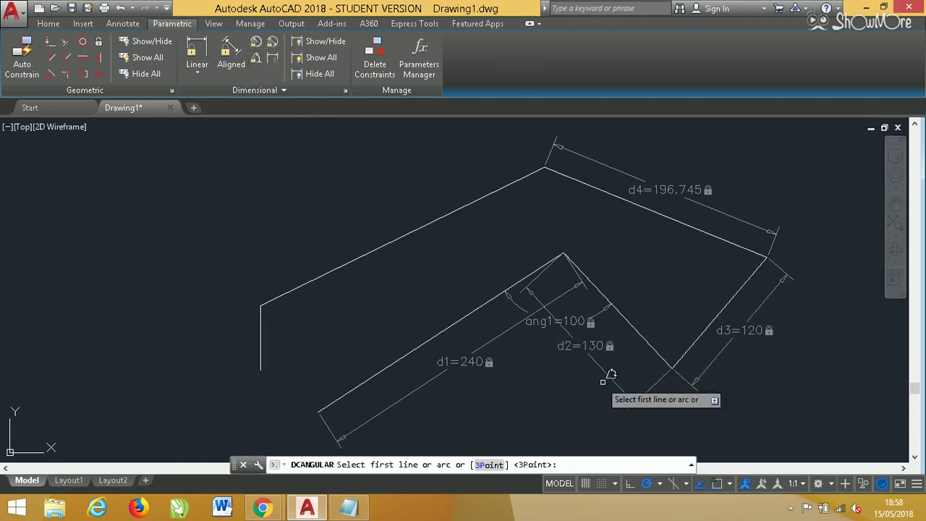
{"action": "left_click", "coordinate": [643, 321]}
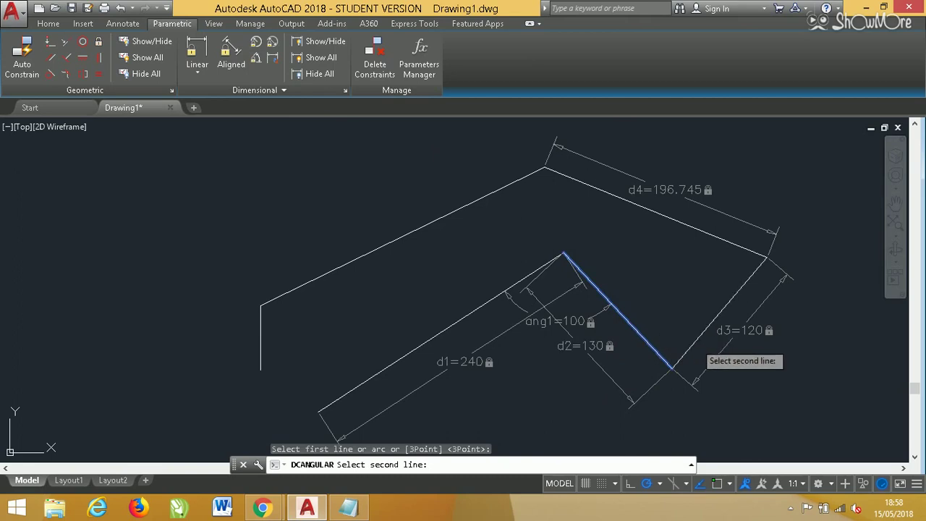
{"action": "left_click", "coordinate": [702, 334]}
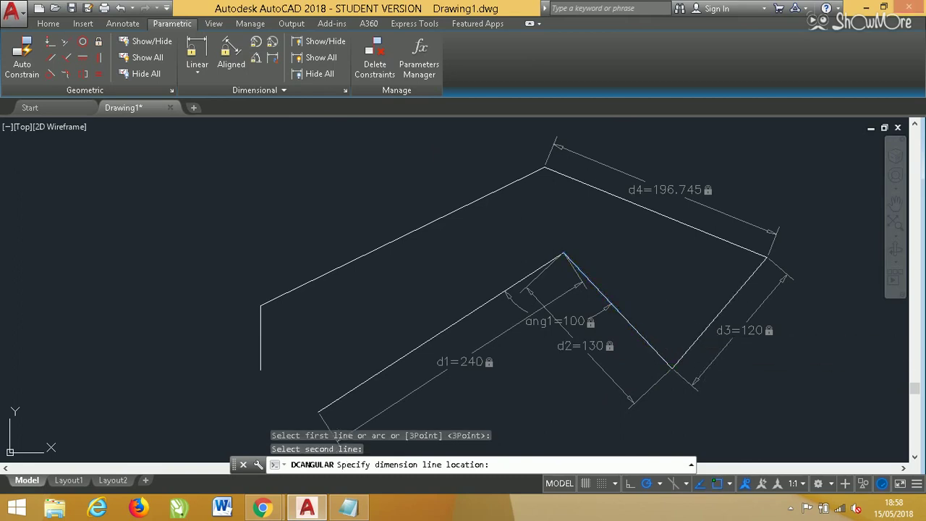
{"action": "left_click", "coordinate": [682, 341]}
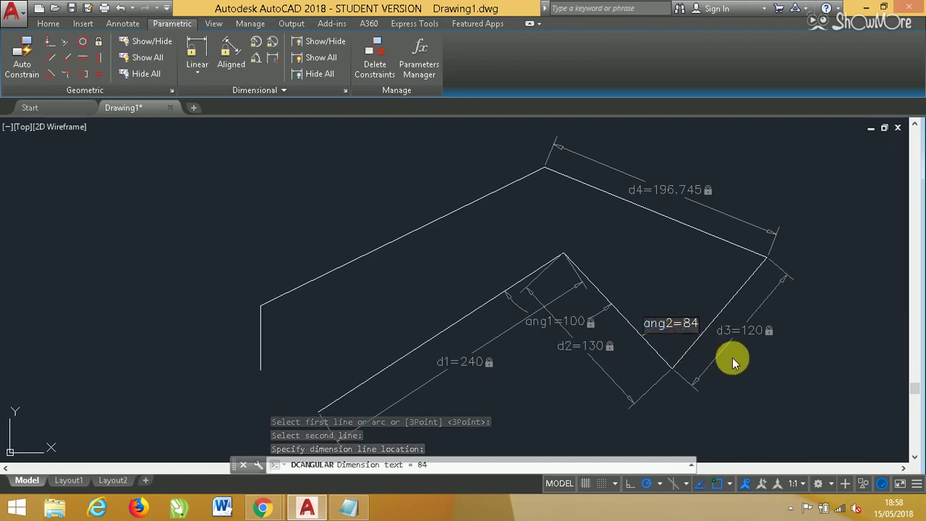
{"action": "key", "text": "BackSpace"}
{"action": "type", "text": "8"}
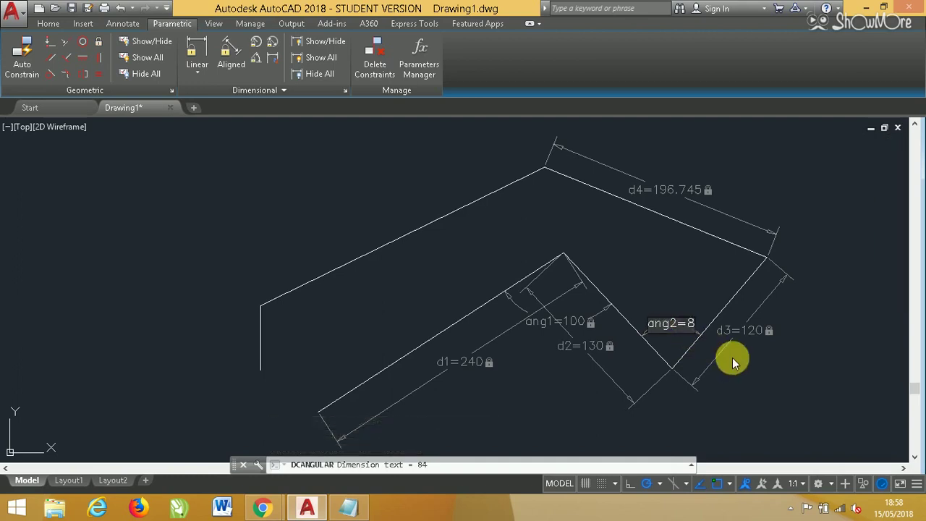
{"action": "type", "text": "0"}
{"action": "key", "text": "Return"}
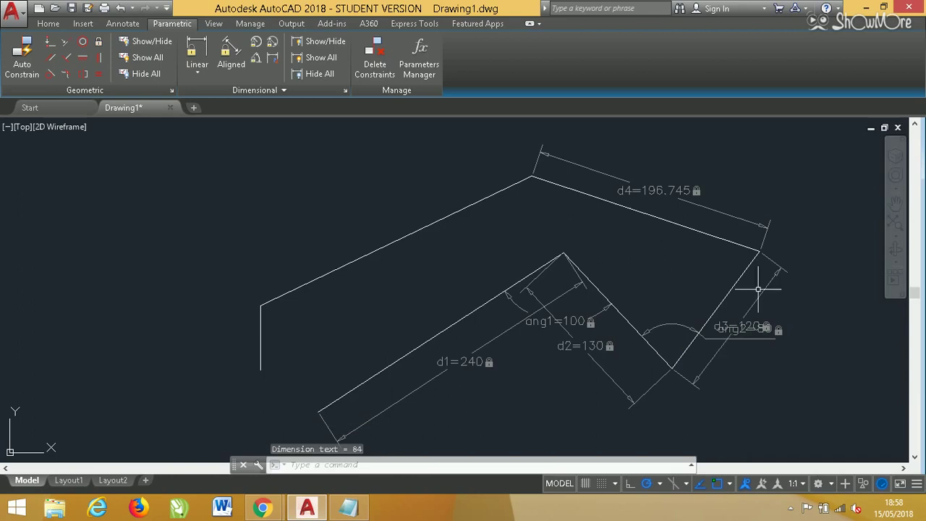
{"action": "scroll", "coordinate": [669, 350], "scroll_direction": "up", "scroll_amount": 1}
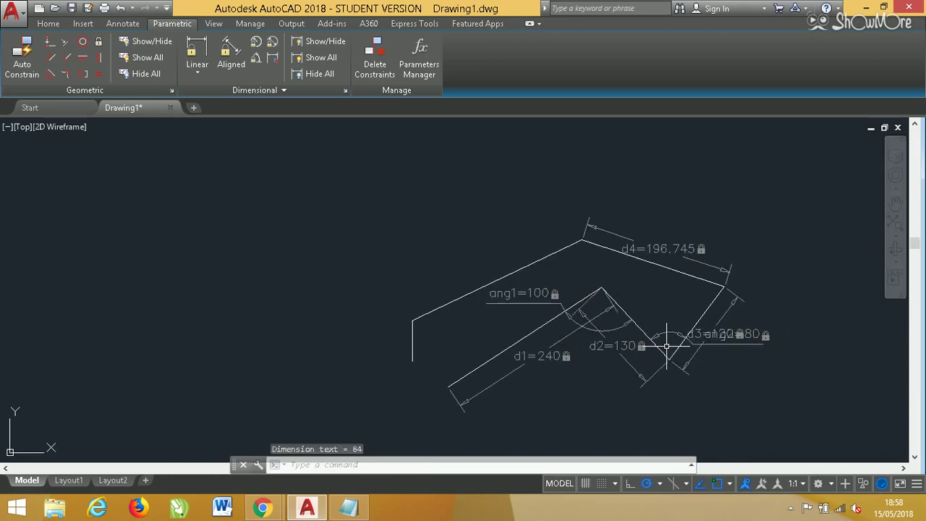
{"action": "scroll", "coordinate": [666, 347], "scroll_direction": "up", "scroll_amount": 1}
{"action": "scroll", "coordinate": [666, 347], "scroll_direction": "down", "scroll_amount": 1}
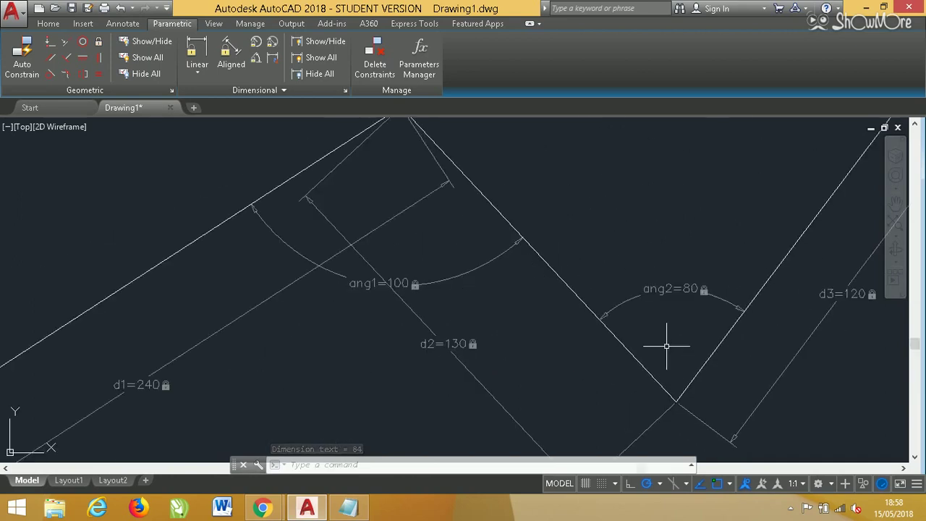
{"action": "scroll", "coordinate": [666, 347], "scroll_direction": "down", "scroll_amount": 1}
{"action": "scroll", "coordinate": [667, 348], "scroll_direction": "down", "scroll_amount": 1}
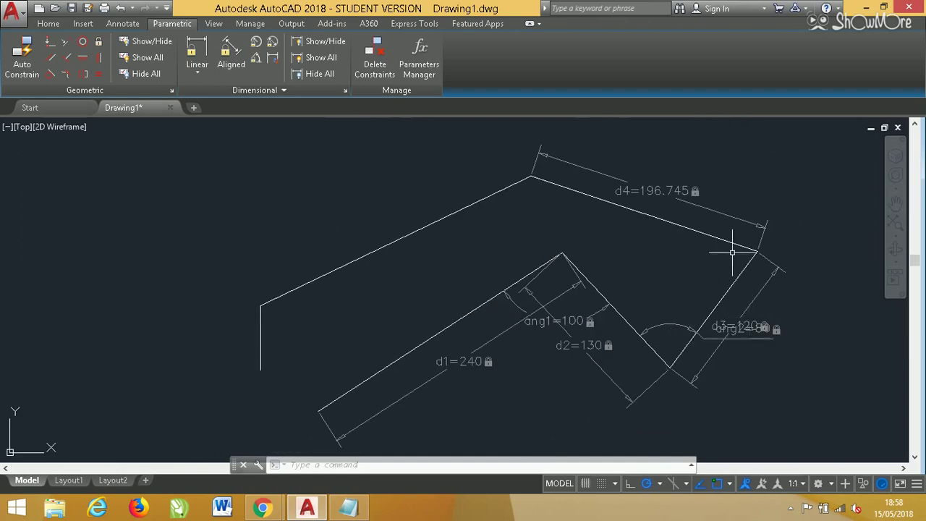